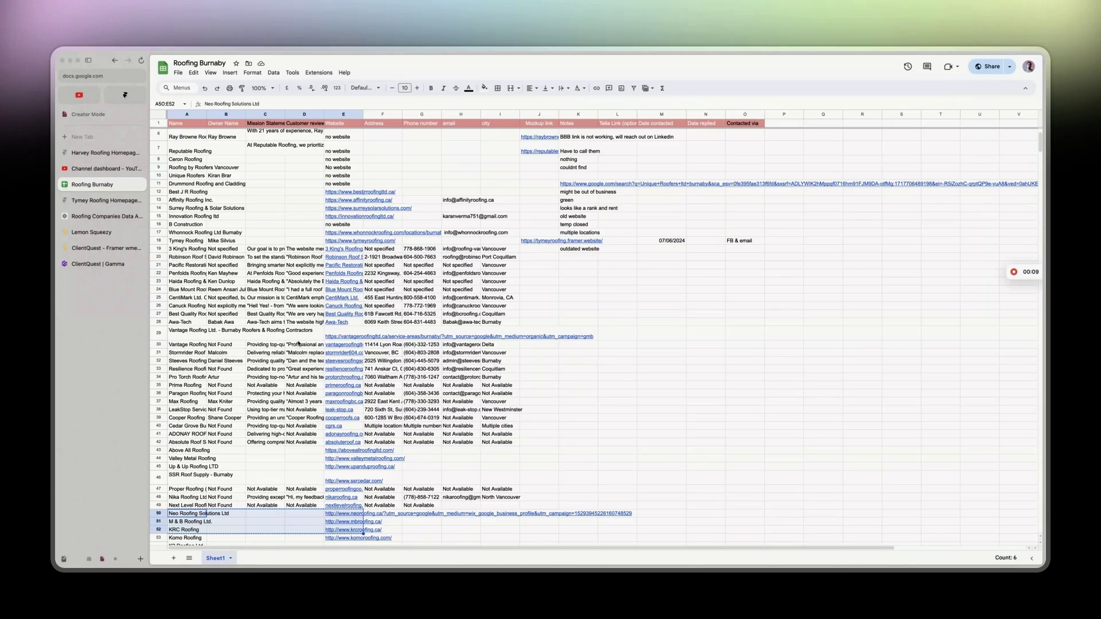
Open the Tymey Roofing homepage in Framer and scroll down to Our Mission.
scroll(298, 344, "down", 2)
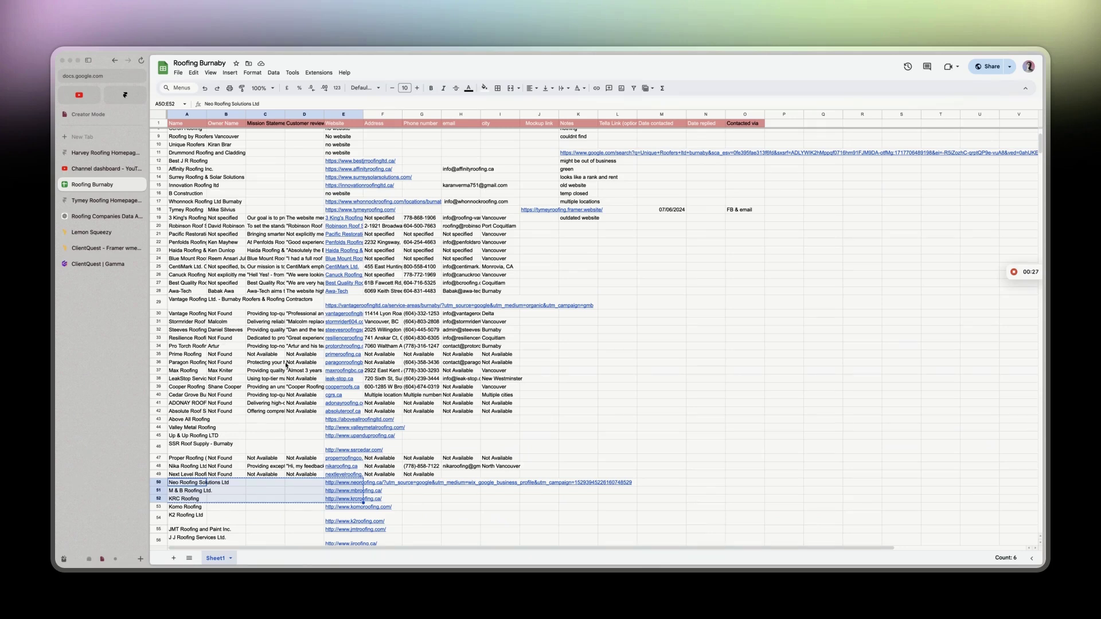
scroll(286, 364, "up", 3)
scroll(286, 365, "down", 3)
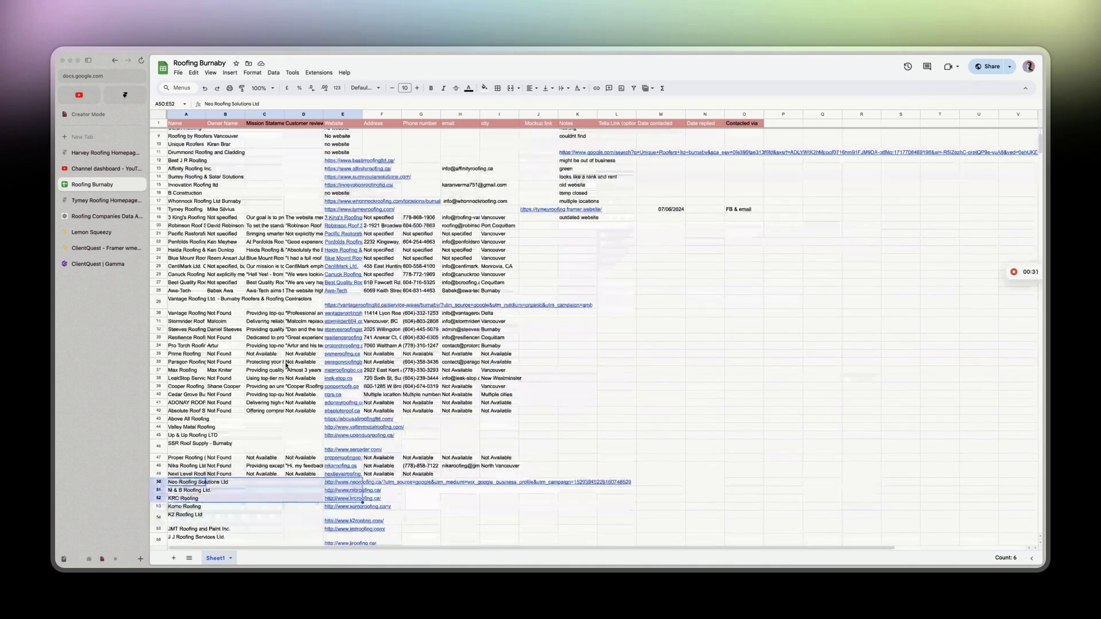
scroll(286, 365, "up", 3)
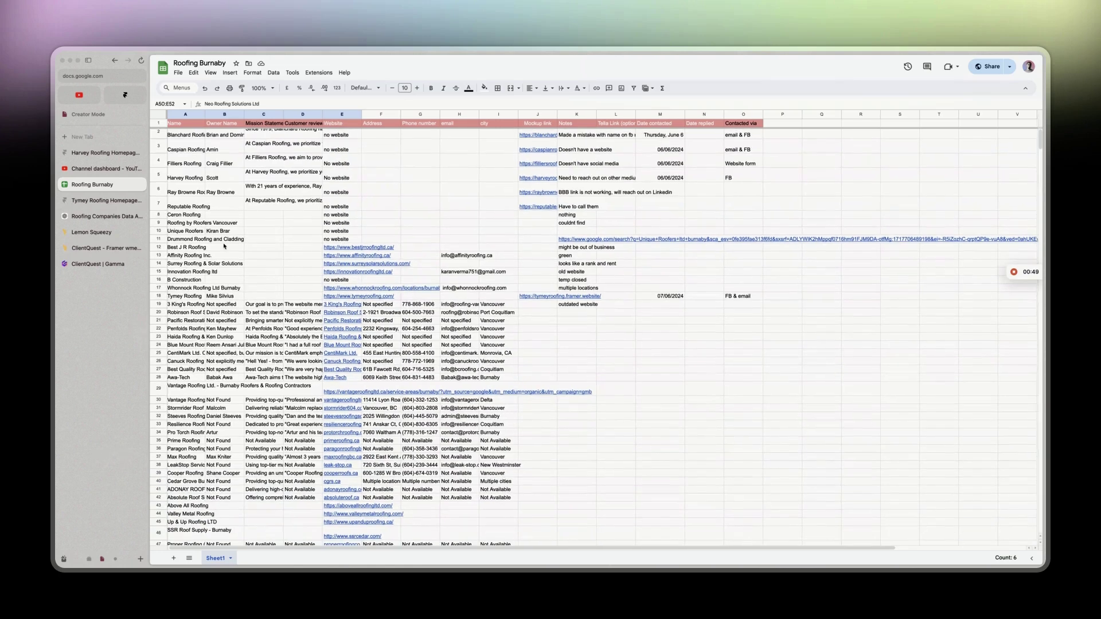
left_click(103, 200)
scroll(331, 216, "down", 6)
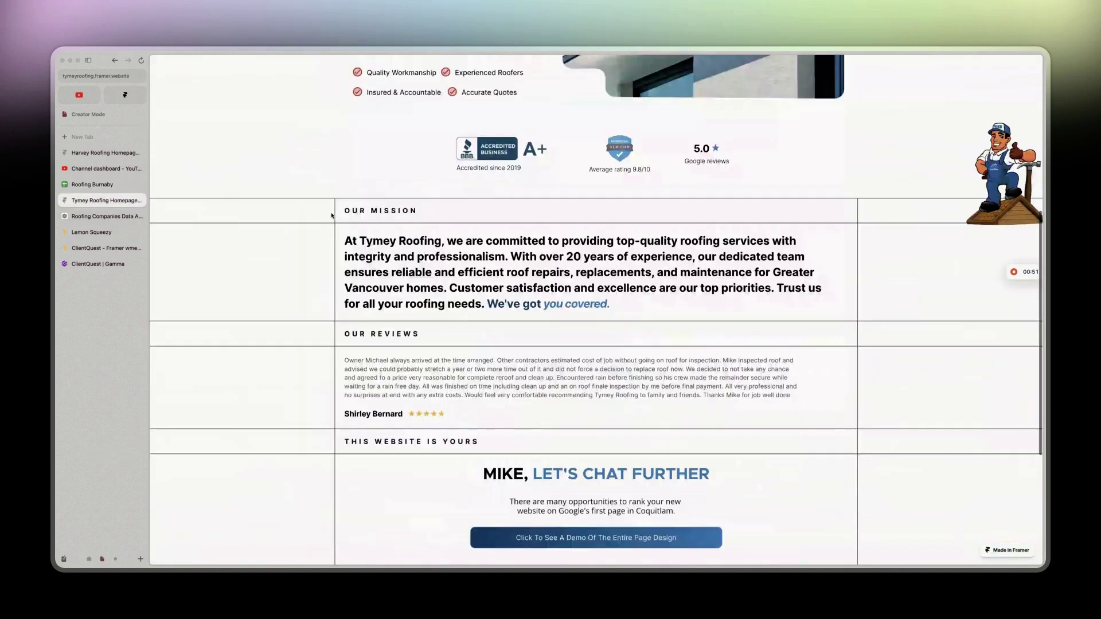
Select the mission and customer review paragraphs to read them, then return to the top.
triple_click(585, 296)
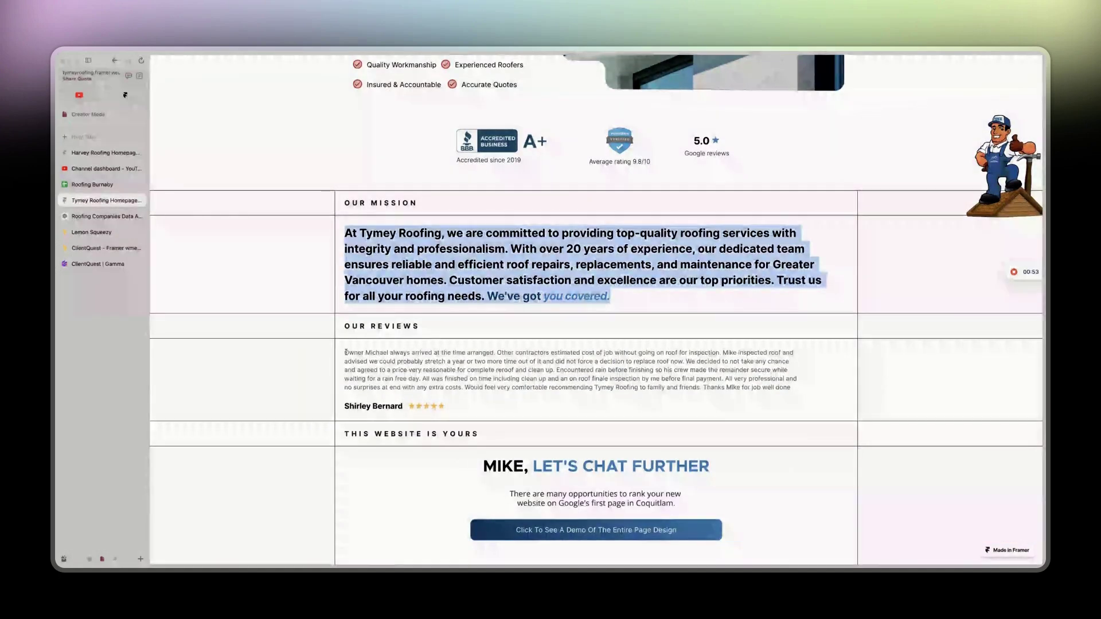
triple_click(545, 372)
left_click(523, 443)
left_click_drag(481, 466, 531, 466)
left_click(460, 468)
scroll(462, 467, "up", 4)
scroll(461, 467, "up", 2)
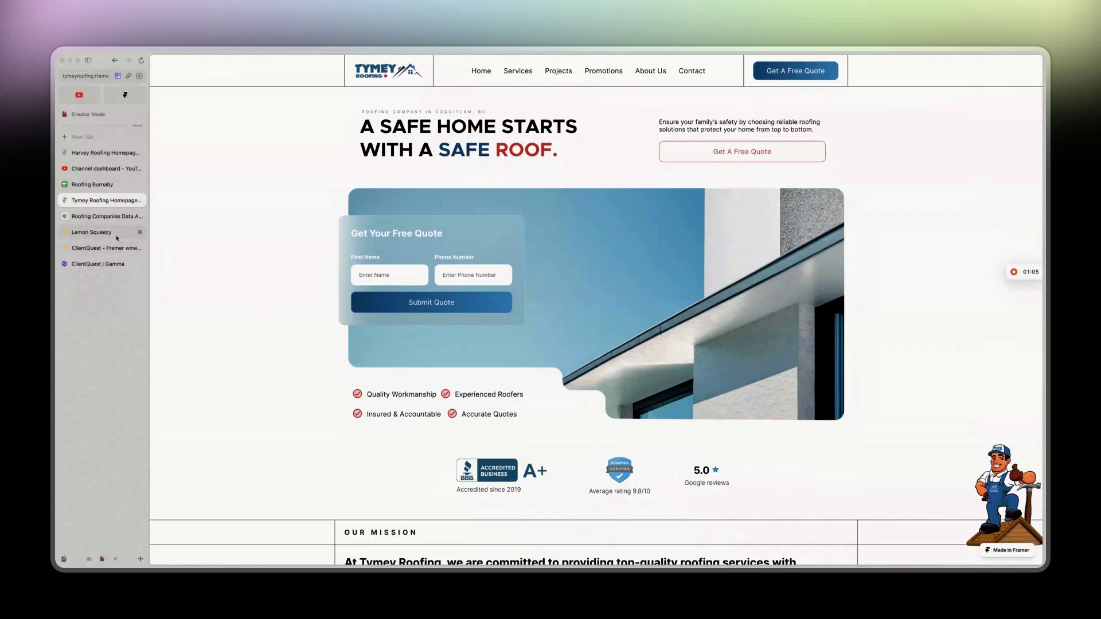
Copy A72:F75, Kleen Roofing through Blue Mount Roofing Ltd with their websites.
left_click(114, 185)
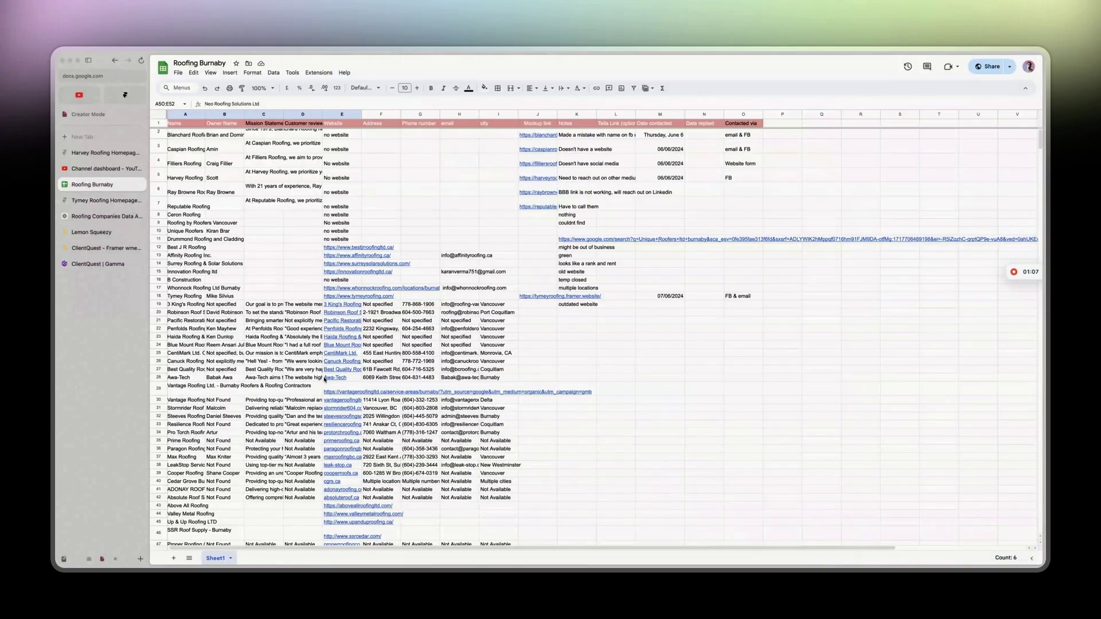
scroll(325, 378, "down", 5)
left_click(274, 370)
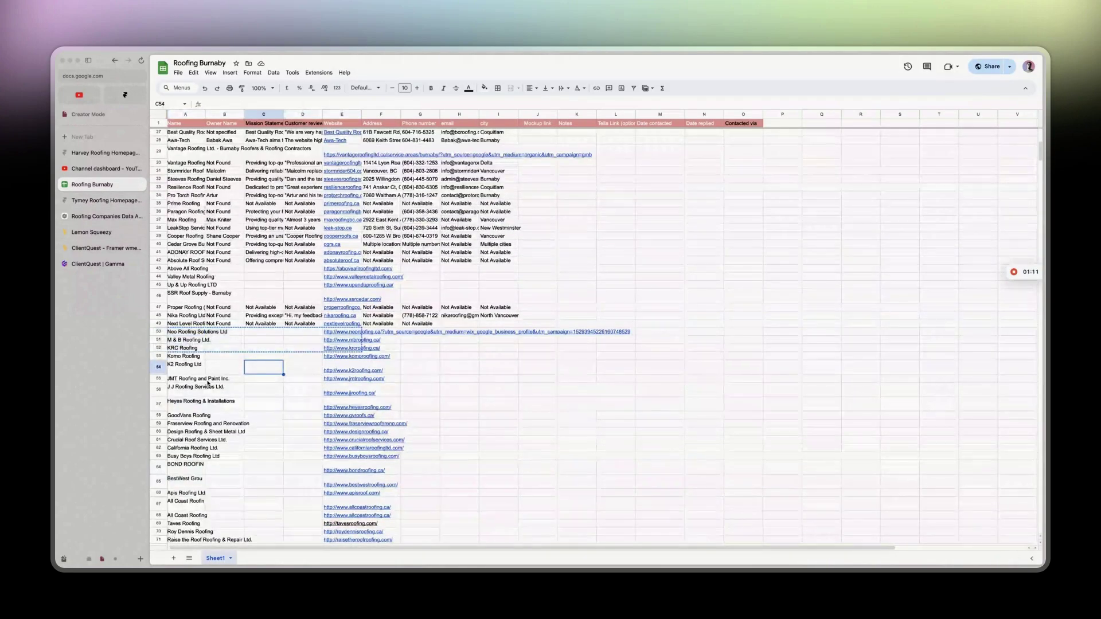
scroll(209, 383, "down", 3)
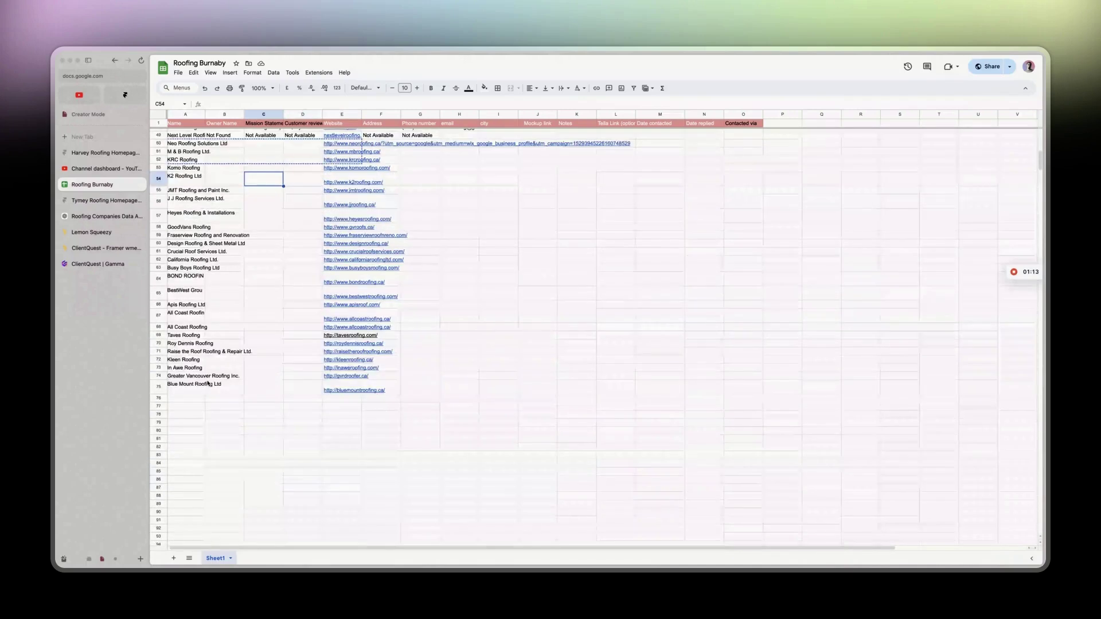
left_click(233, 389)
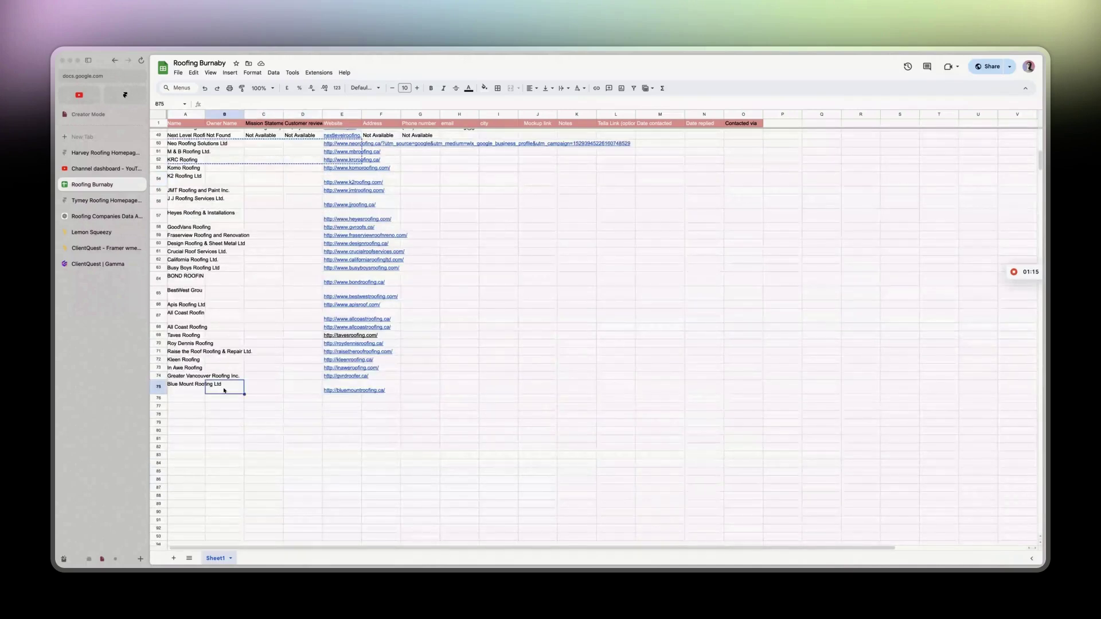
left_click(172, 393)
left_click_drag(171, 393, 369, 363)
key("super+c")
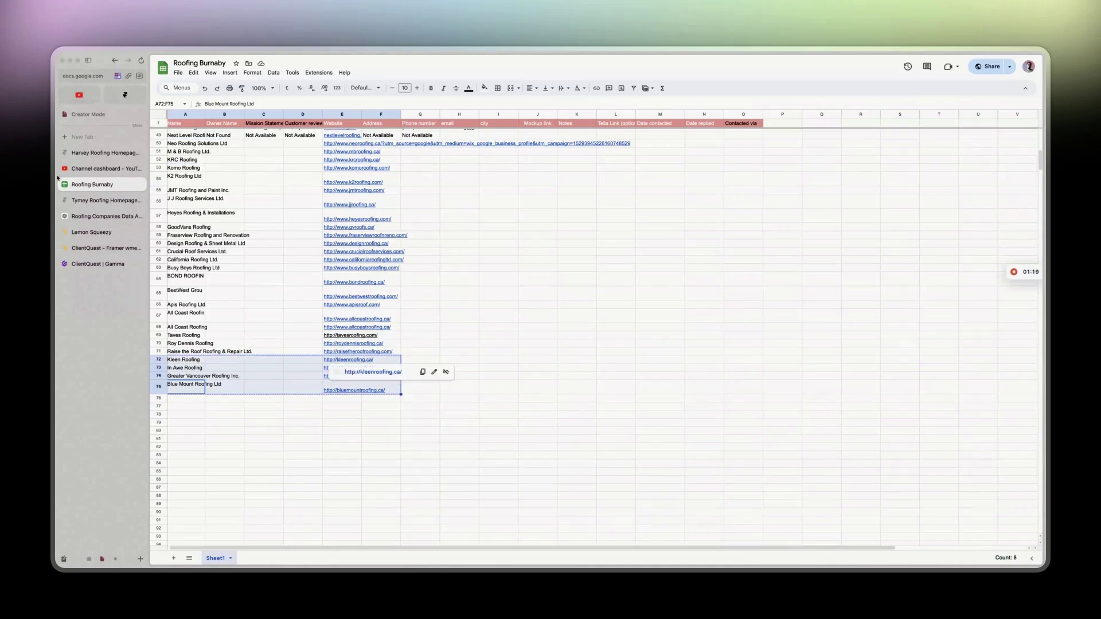
Send ChatGPT 'only include new data in a table, please continue with:' plus the four pasted companies.
left_click(97, 216)
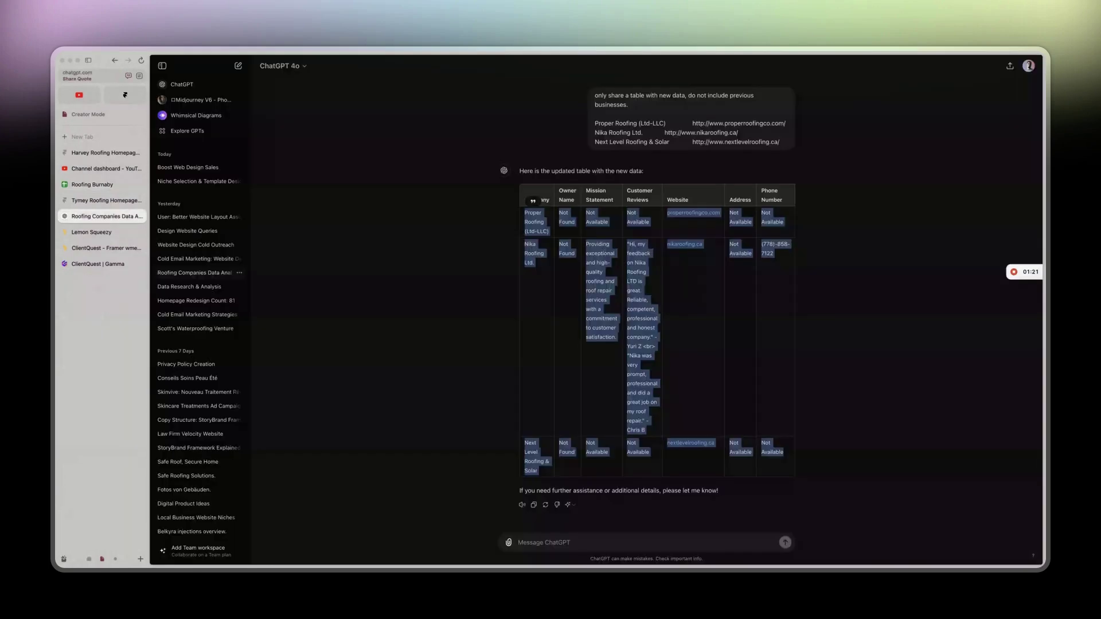
left_click(572, 539)
type("please continue with:")
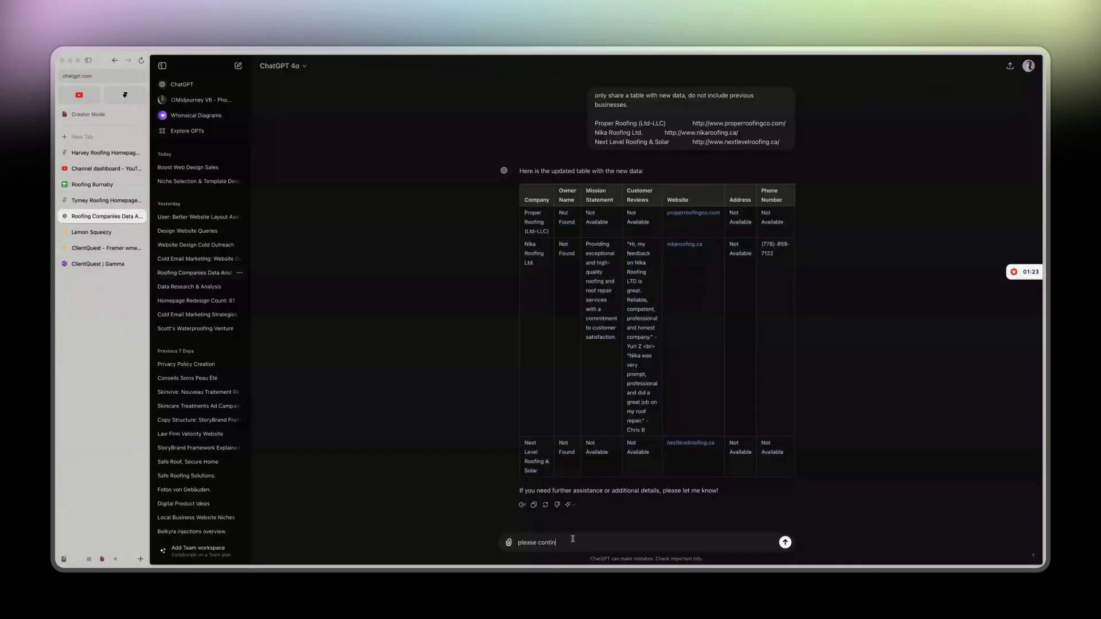
key("shift+Return")
key("super+v")
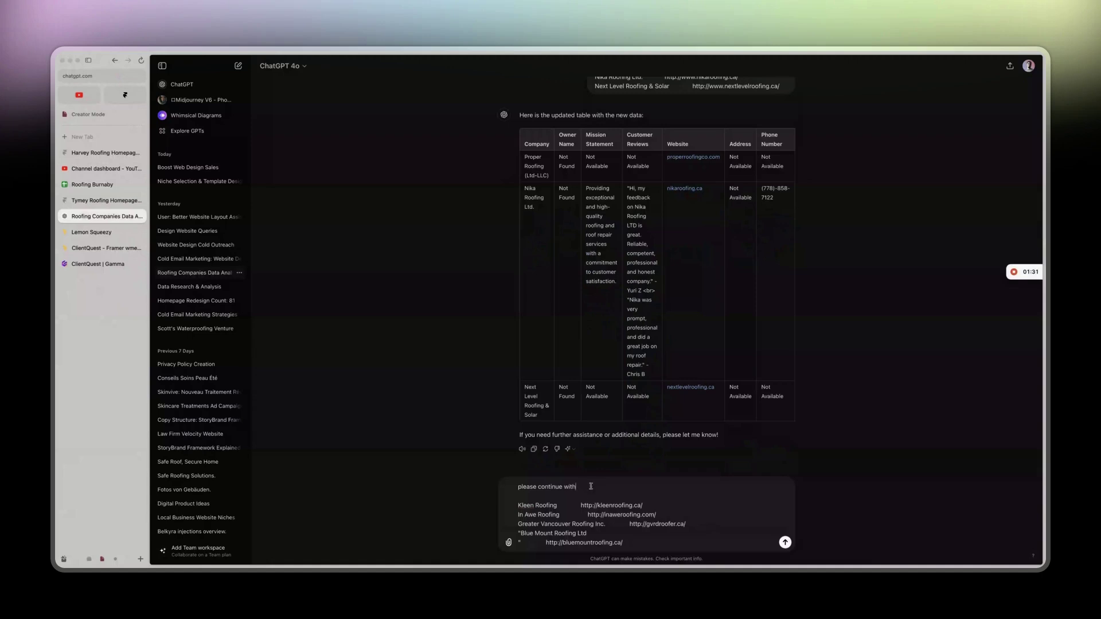
left_click(519, 487)
type("only include new data in a table,")
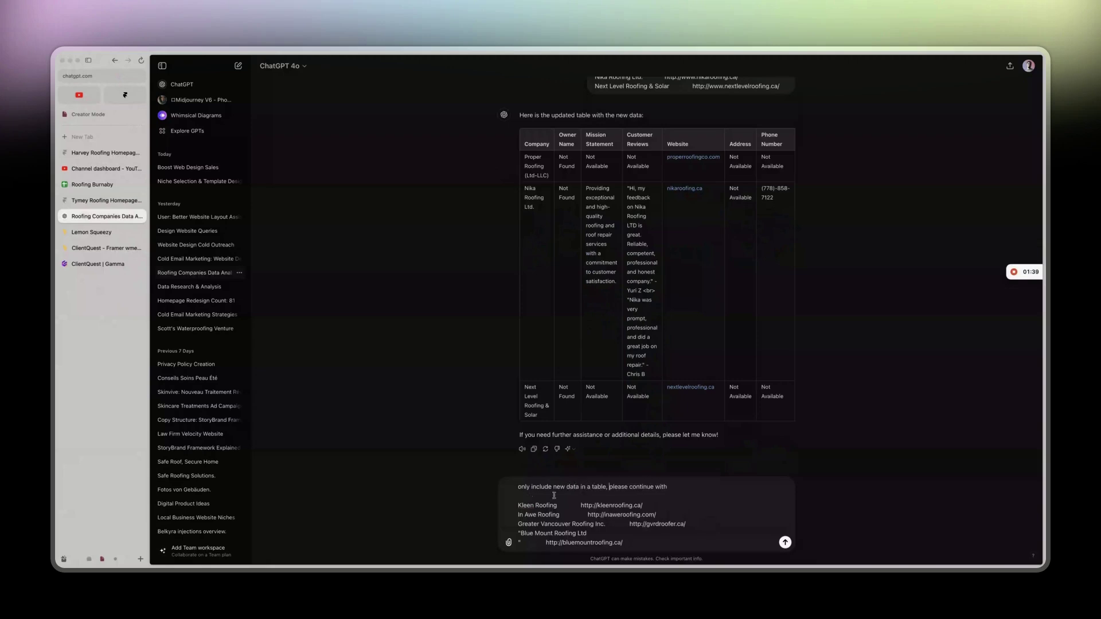
key("Return")
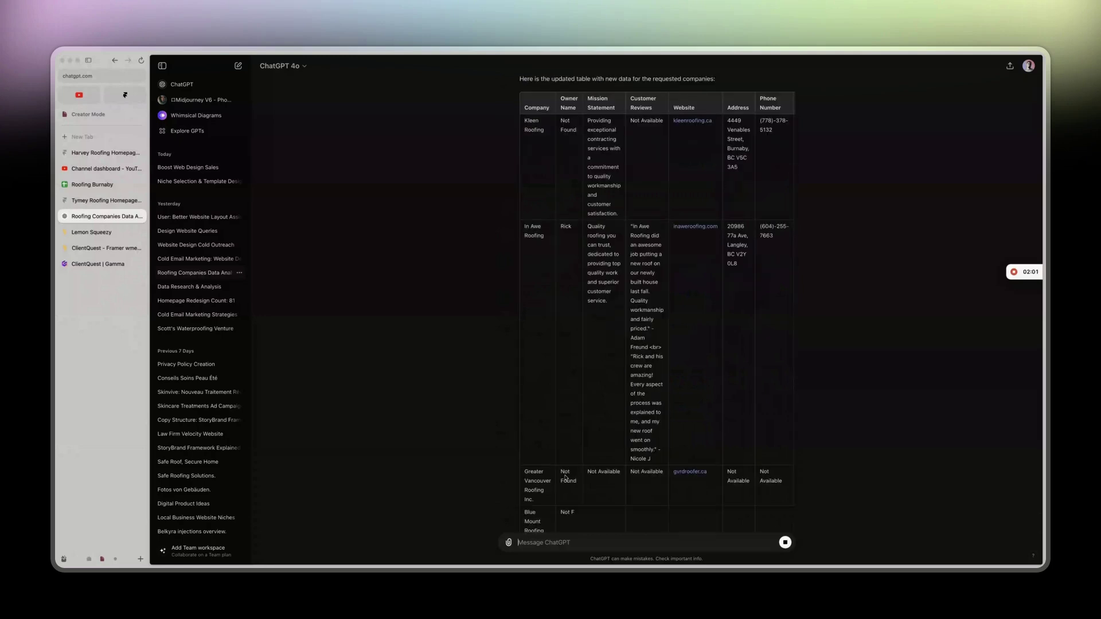
Scroll through ChatGPT's new four-company table and select all its rows.
scroll(617, 429, "up", 2)
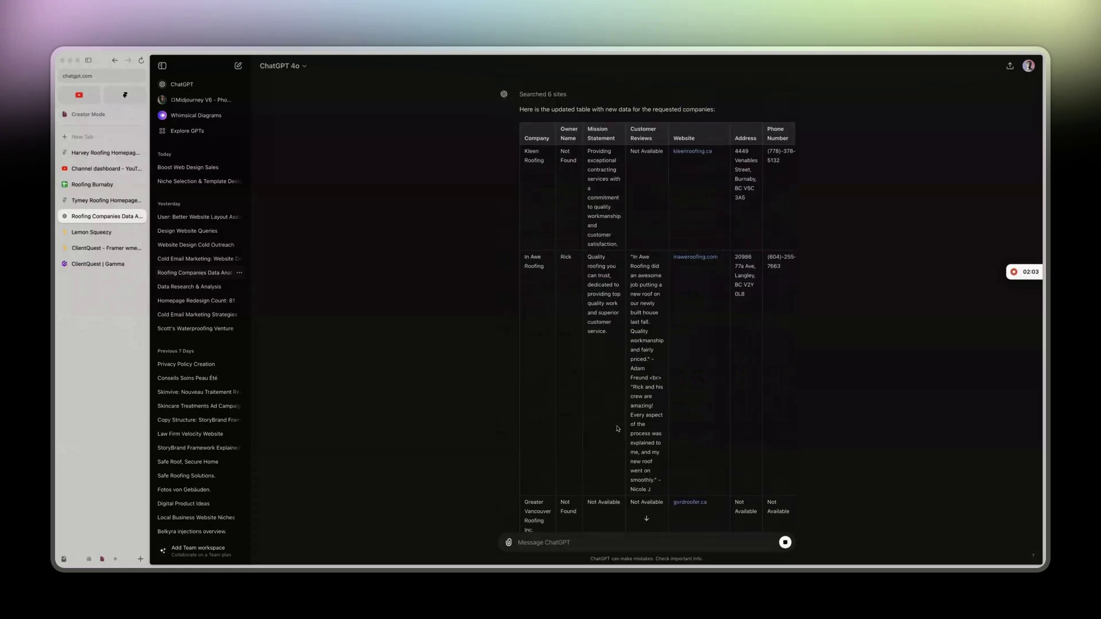
scroll(617, 428, "right", 5)
scroll(618, 429, "down", 2)
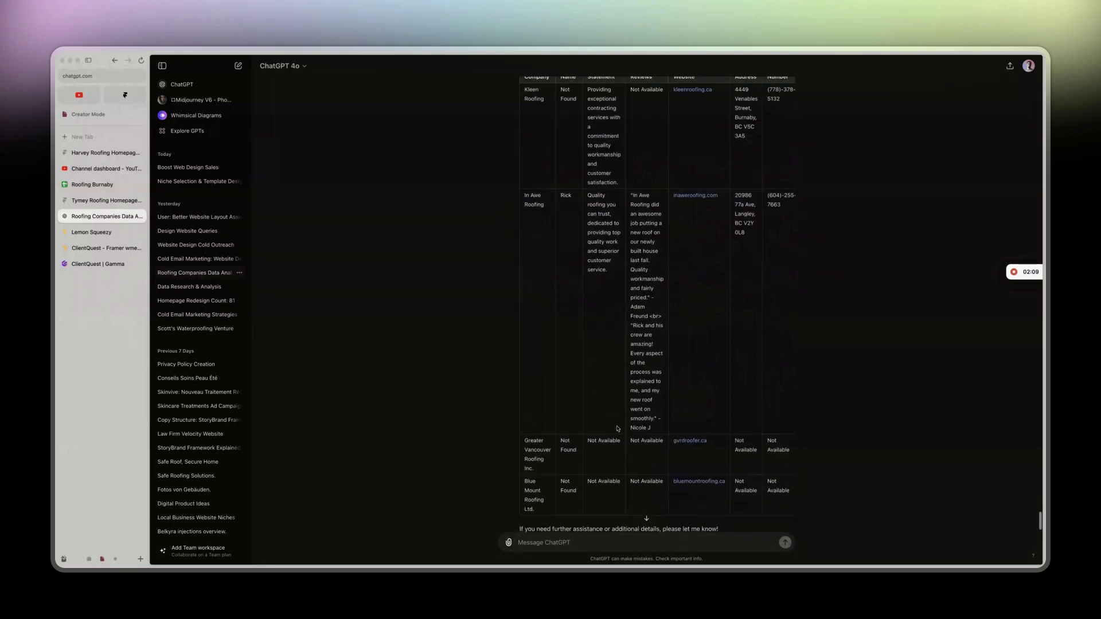
scroll(618, 428, "right", 5)
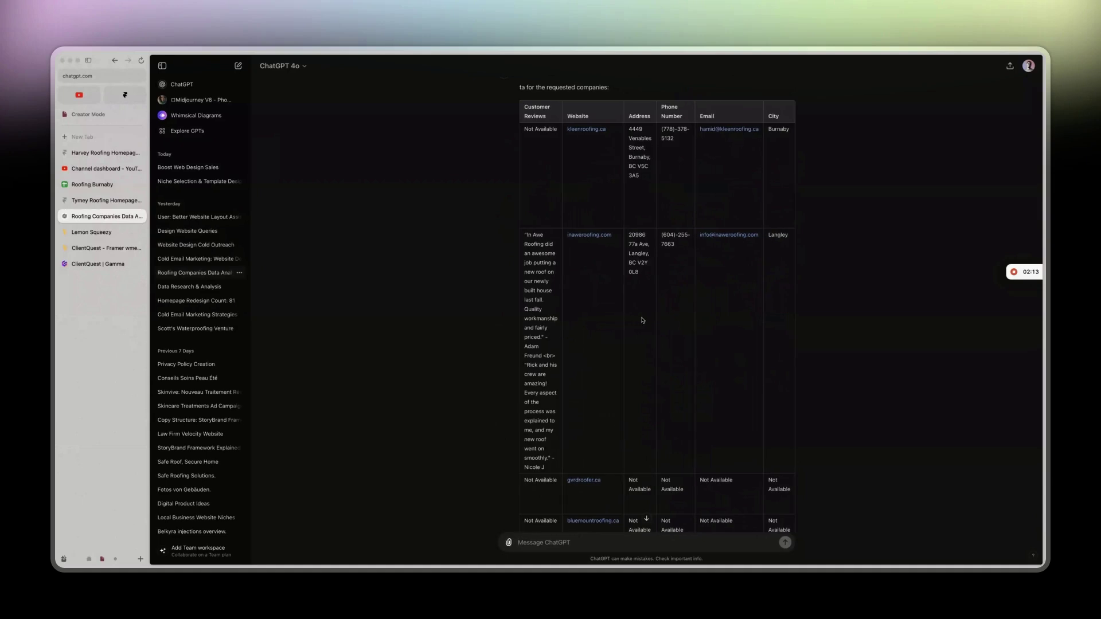
scroll(740, 287, "left", 4)
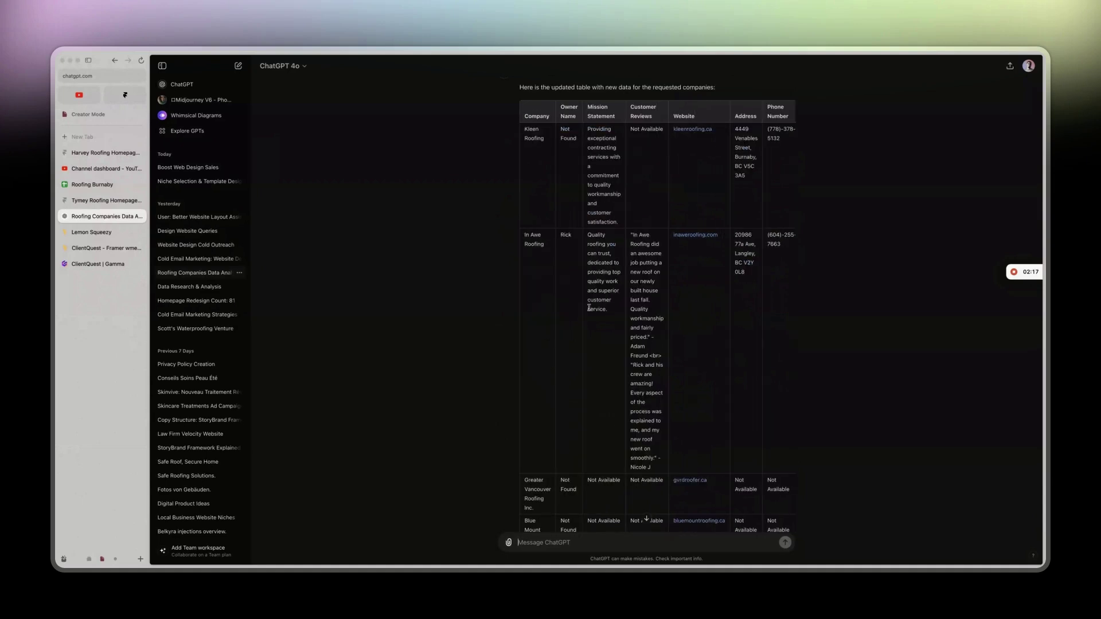
scroll(604, 317, "down", 2)
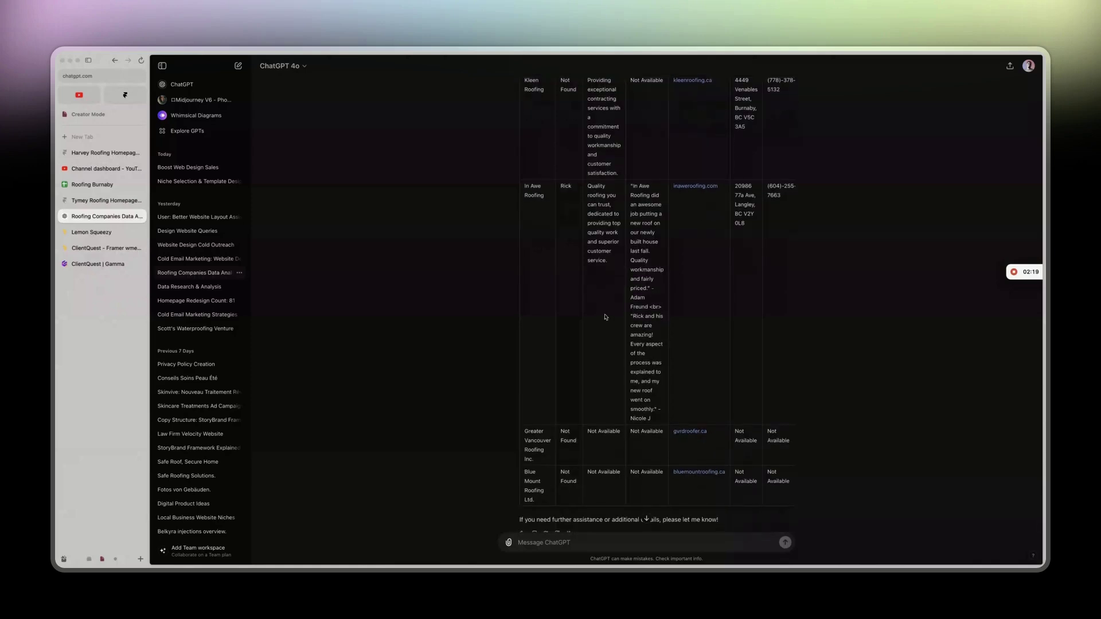
scroll(605, 317, "up", 5)
scroll(605, 316, "down", 2)
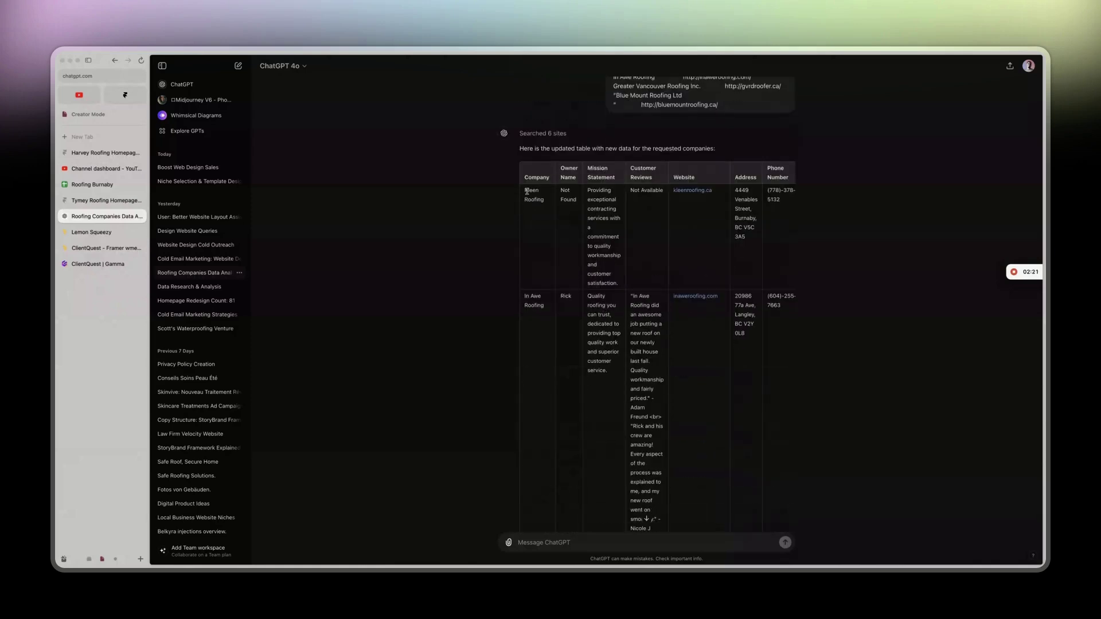
left_click_drag(525, 191, 732, 438)
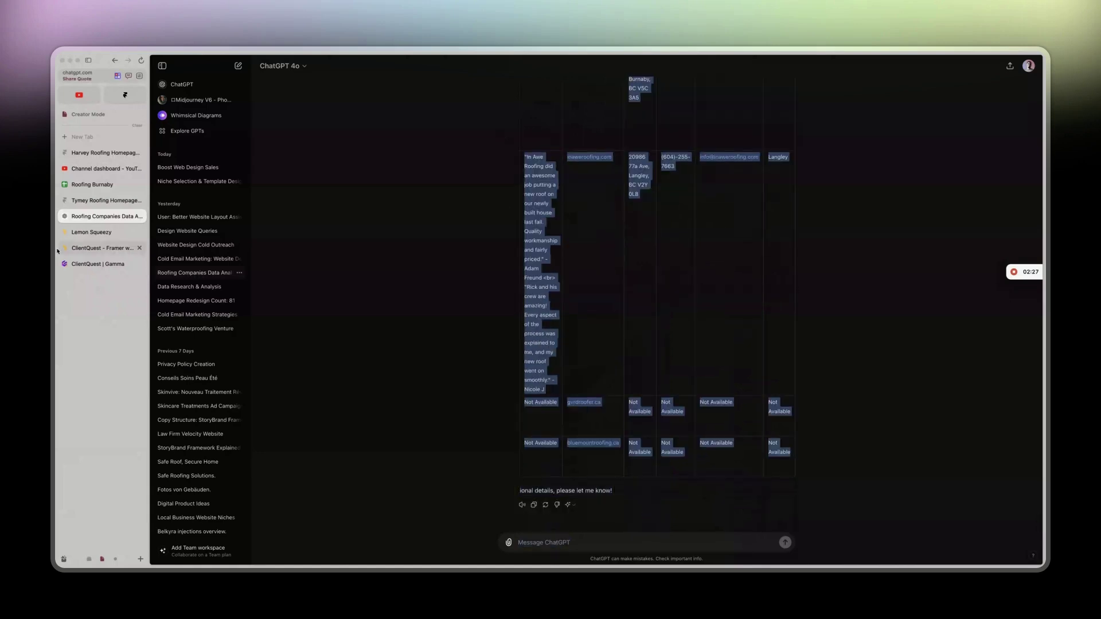
Paste the table into rows 72–75, then open the bluemountroofing.ca website link.
left_click(86, 184)
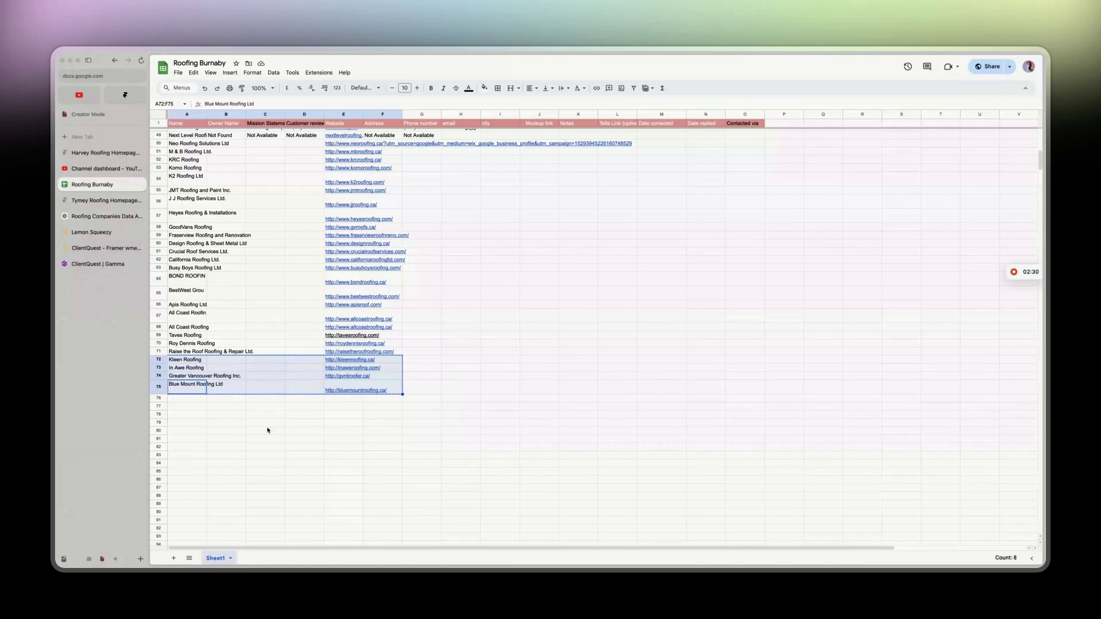
key("ctrl+v")
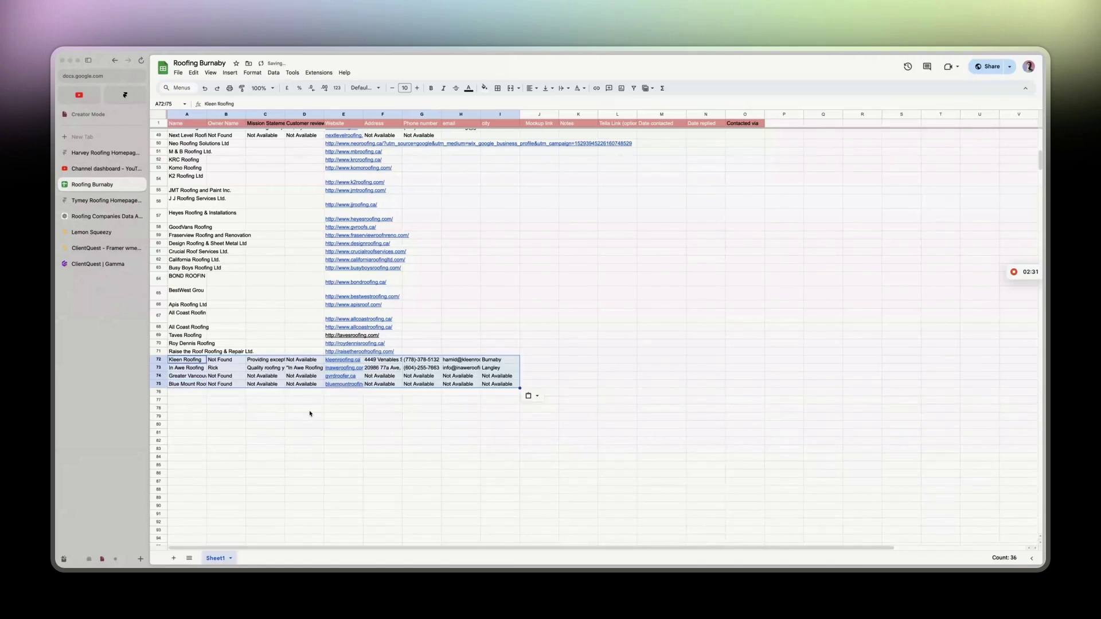
left_click(344, 385)
left_click(359, 396)
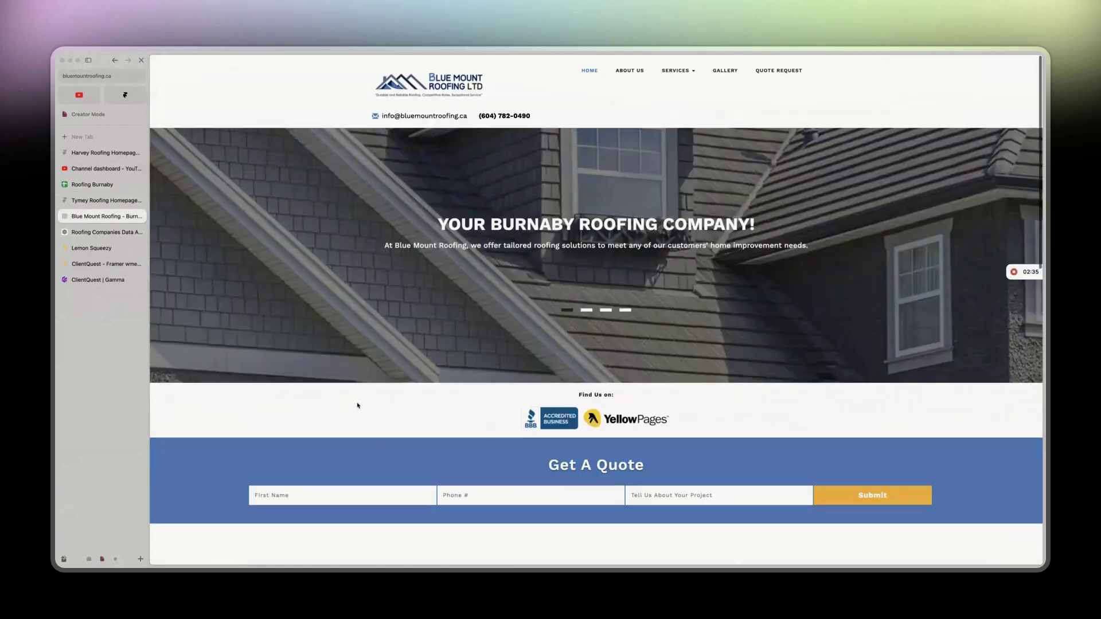
Scroll the Blue Mount Roofing homepage to its contact footer, then return to Roofing Burnaby.
scroll(357, 407, "down", 5)
scroll(357, 407, "down", 10)
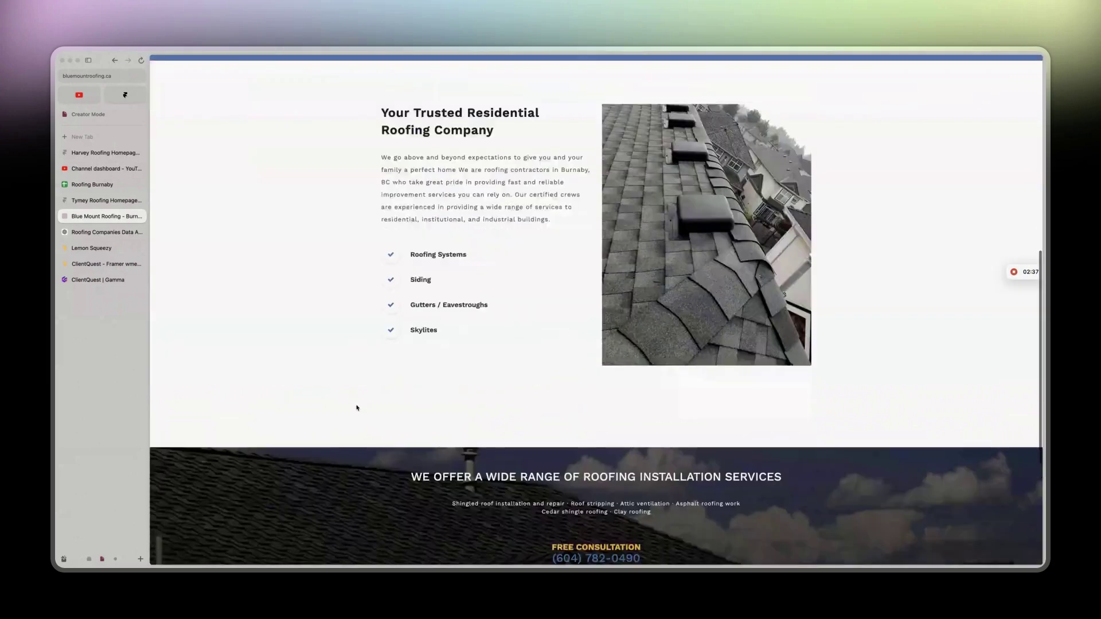
scroll(357, 407, "up", 20)
scroll(357, 407, "down", 20)
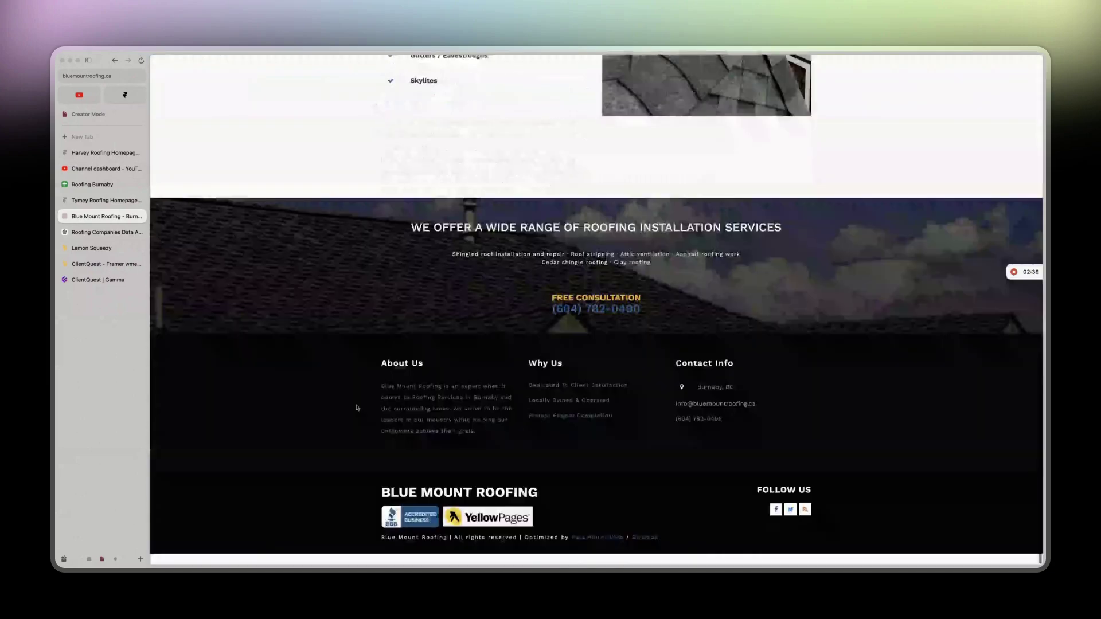
left_click(90, 190)
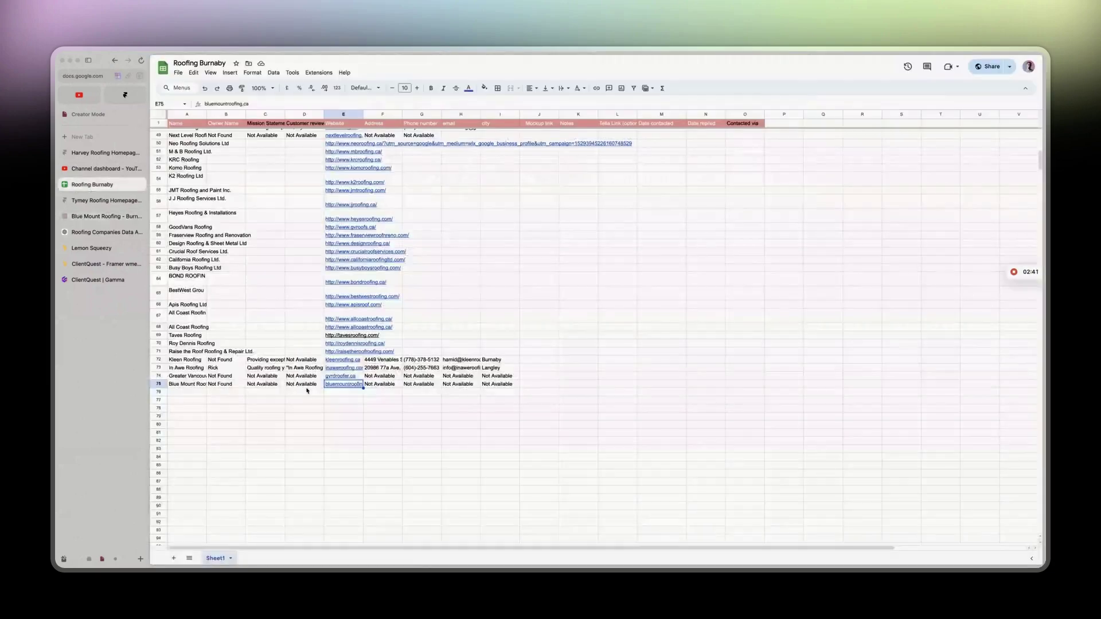
Ask ChatGPT 'can you try gain with' the Greater Vancouver and Blue Mount rows.
left_click(90, 233)
left_click(564, 540)
type("dan you tru")
key("BackSpace")
type("y gain with")
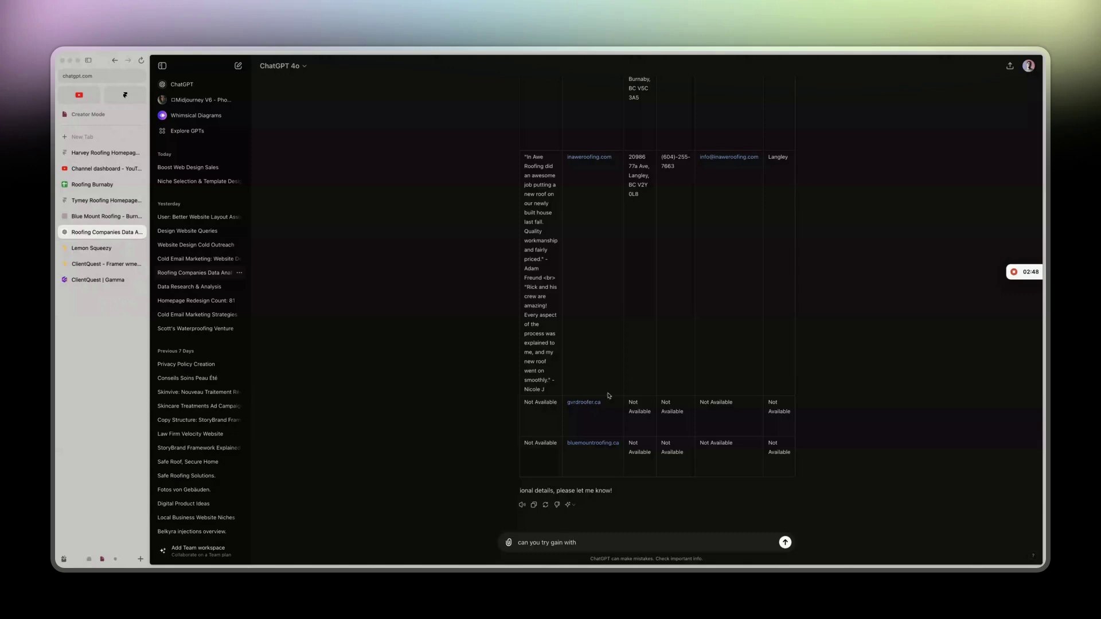
scroll(609, 396, "left", 5)
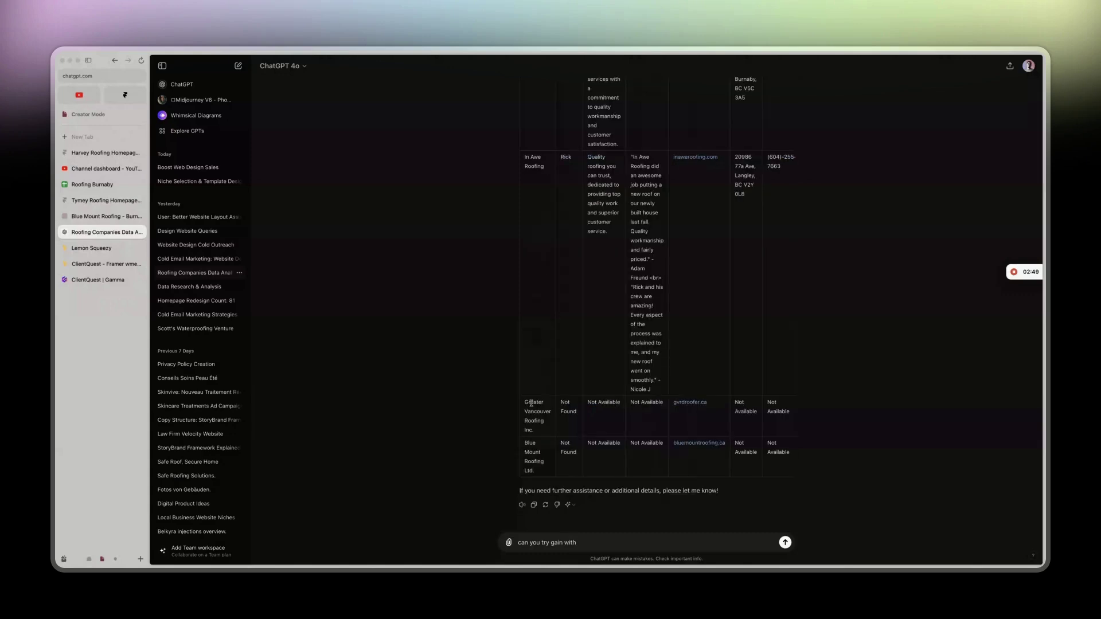
left_click_drag(524, 401, 536, 471)
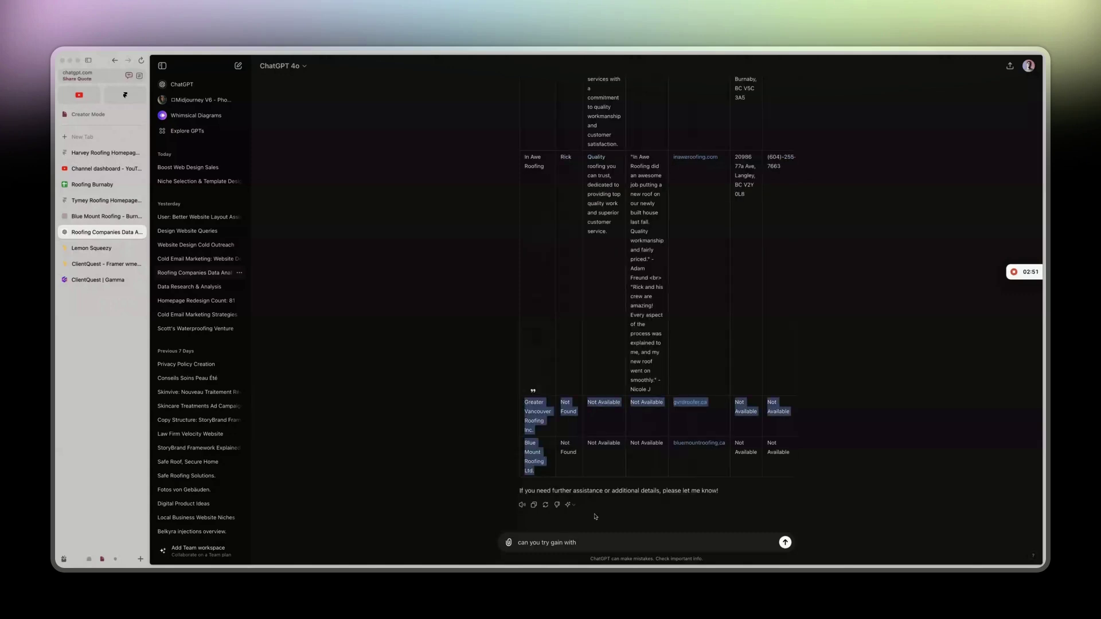
left_click(596, 536)
type("Greater Vancouver Roofing Inc.\tNot Found\tNot Available\tNot Available\tgvrdroofer.ca\tNot Available\tNot Available\tNot Available\tNot Available\tNot Available\tNot Available Blue Mount Roofing Ltd.")
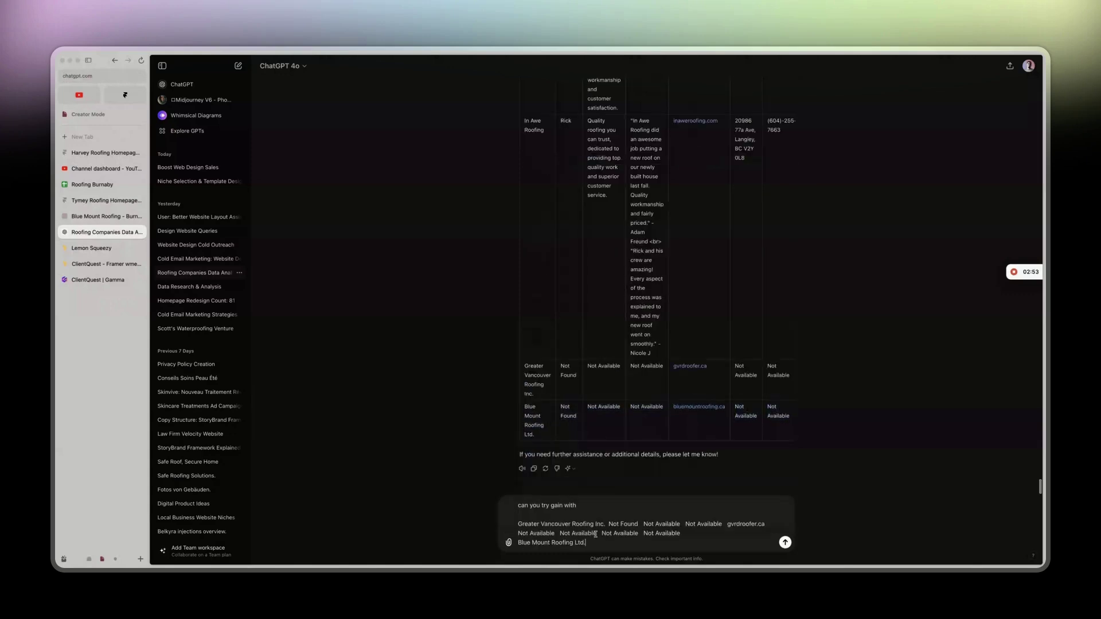
key("Return")
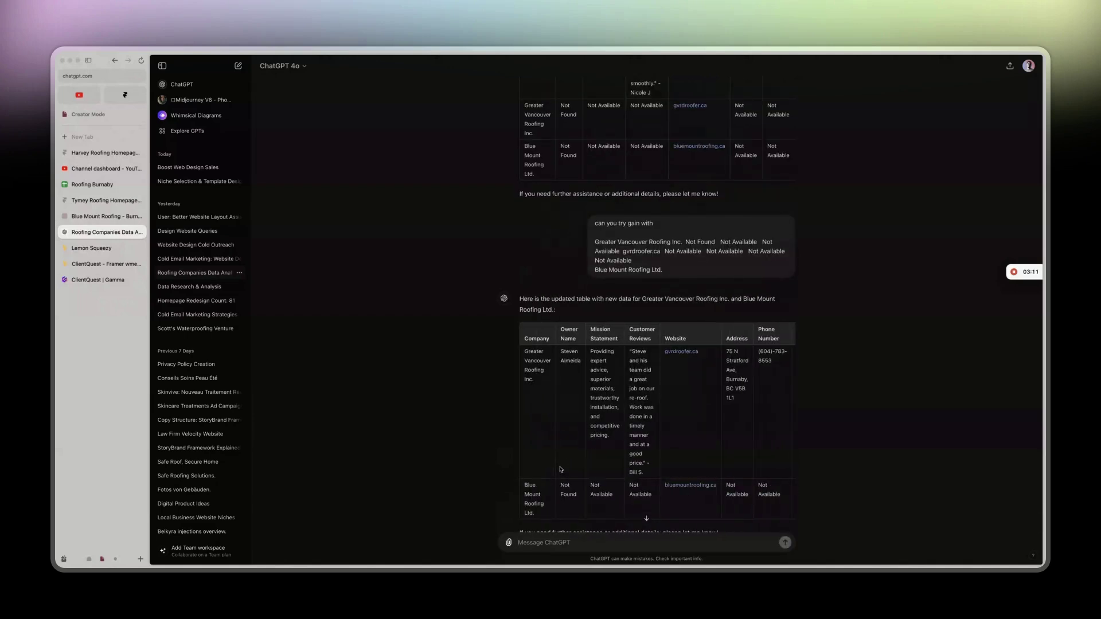
Select both rows of the updated table and go to the Roofing Burnaby sheet.
scroll(684, 435, "right", 2)
left_click_drag(524, 353, 793, 418)
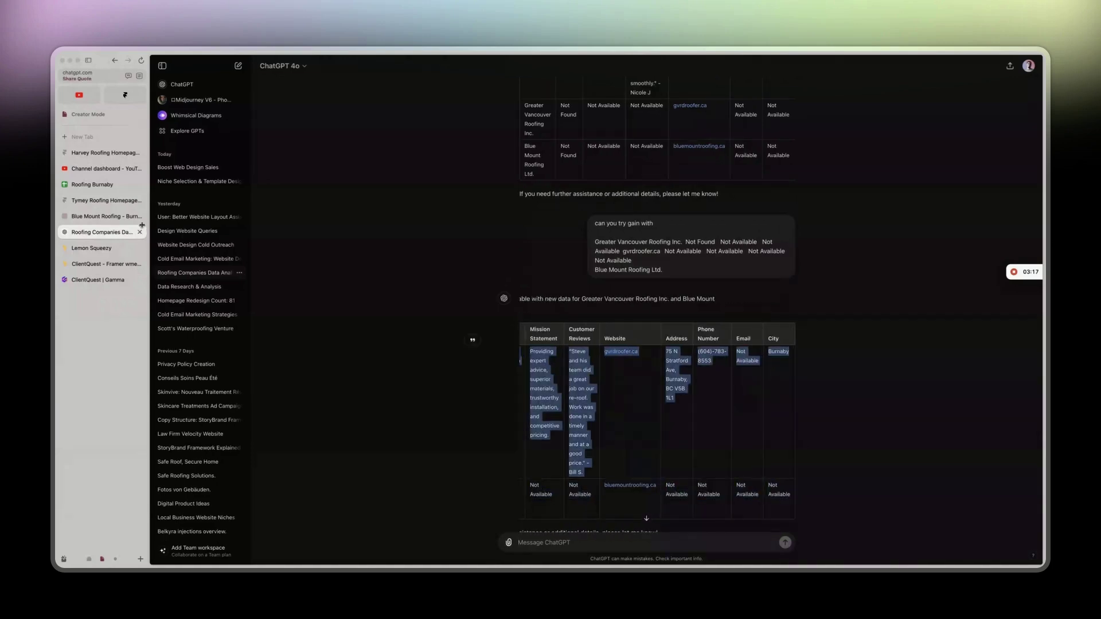
left_click(97, 185)
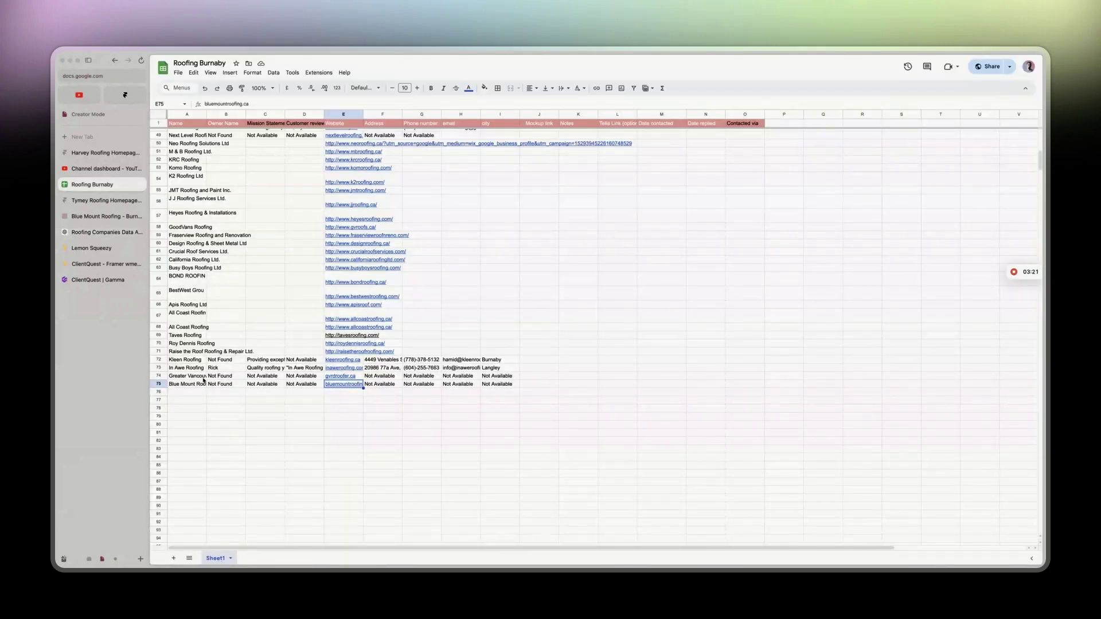
Try pasting the copied ChatGPT rows into row 74, then undo the misplaced paste.
left_click(96, 233)
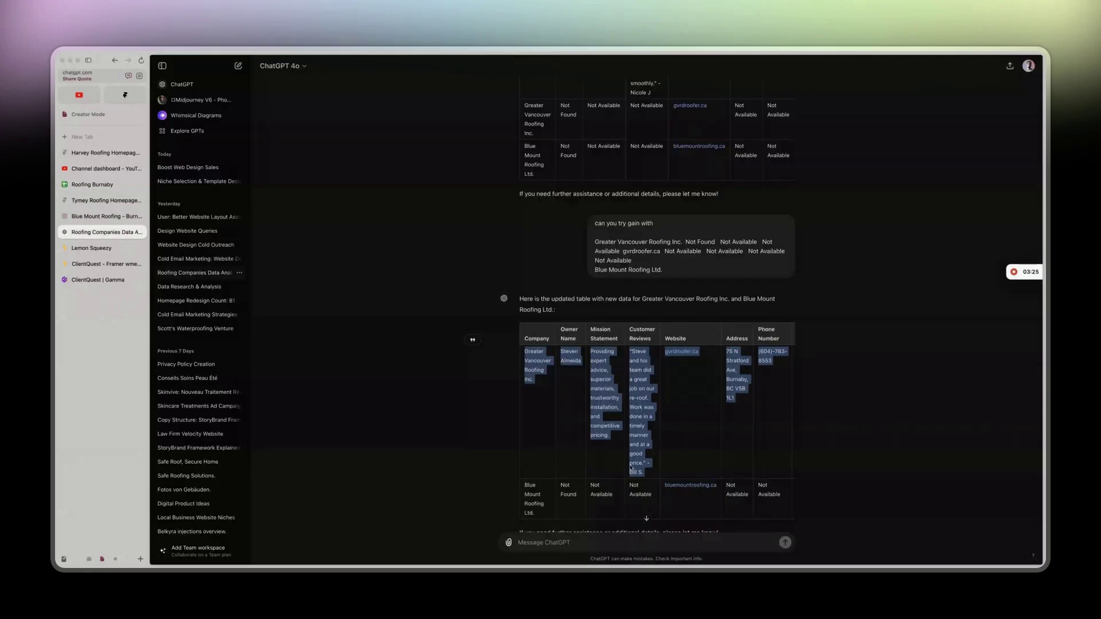
left_click(92, 184)
double_click(189, 378)
left_click(159, 375)
key("ctrl+v")
key("ctrl+z")
Retry the paste over A74:I74 and at A74, undoing each paste that ran down column A.
mouse_move(499, 377)
left_mouse_down()
mouse_move(180, 380)
mouse_move(501, 381)
left_mouse_up()
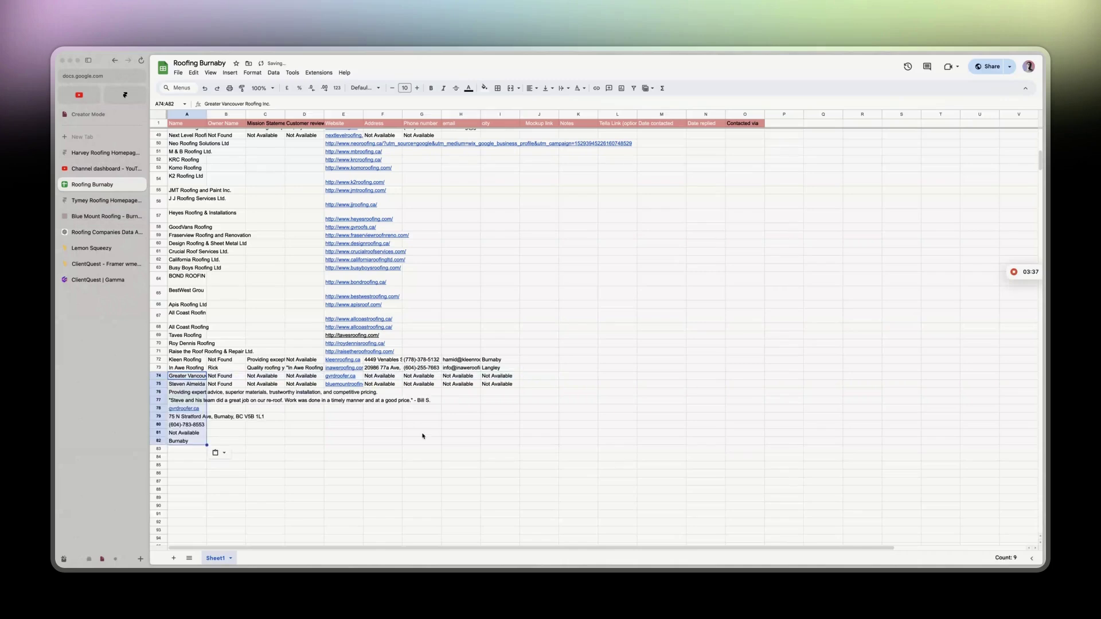
key("ctrl+z")
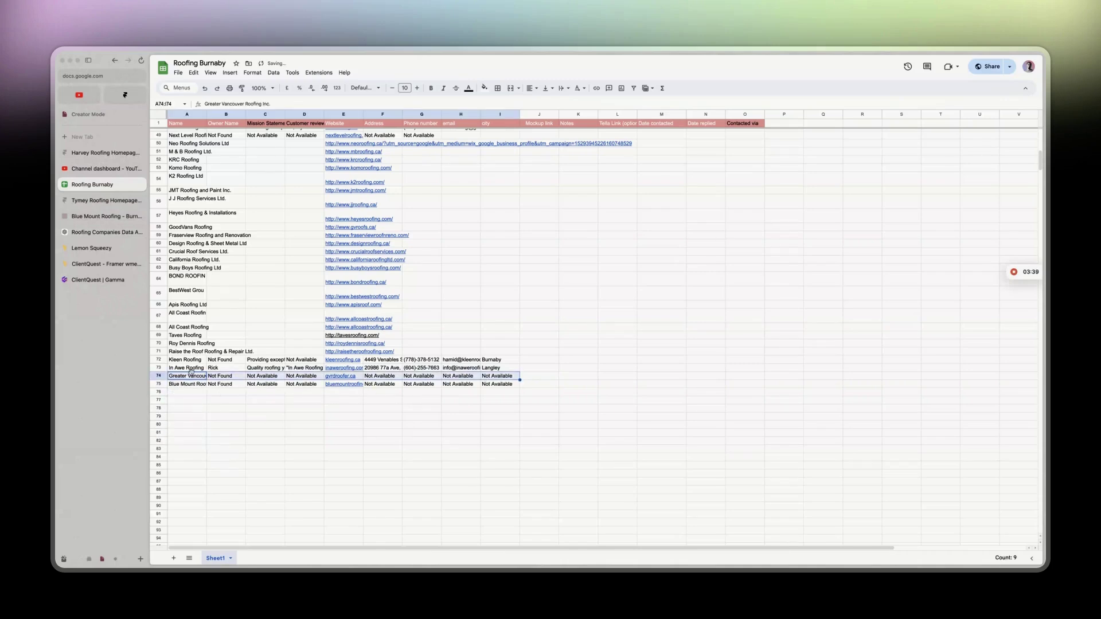
left_click(191, 375)
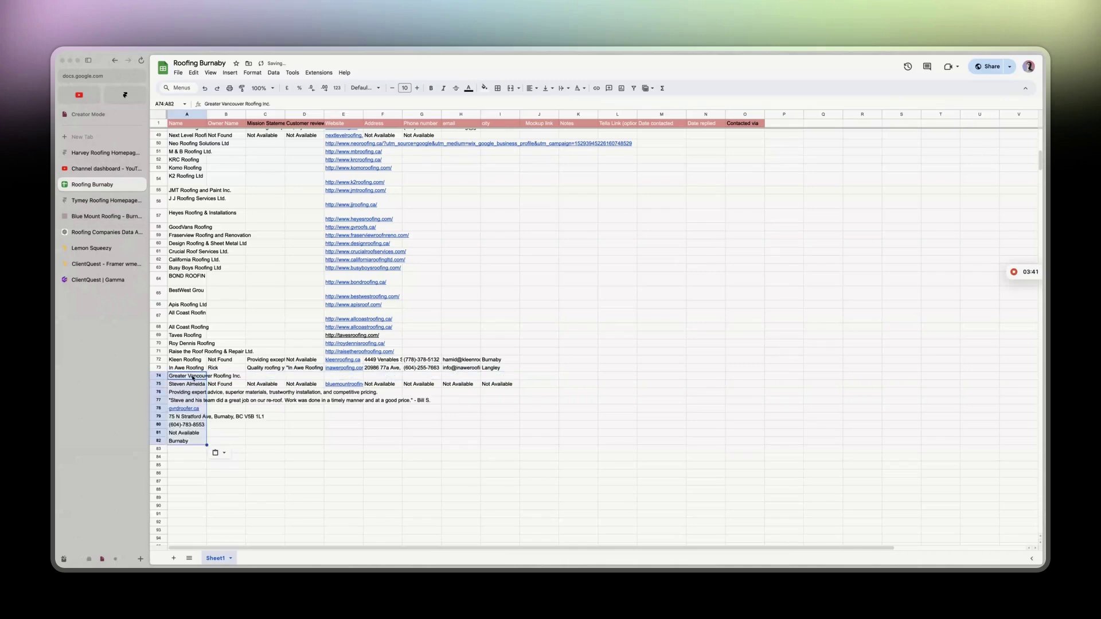
key("ctrl+z")
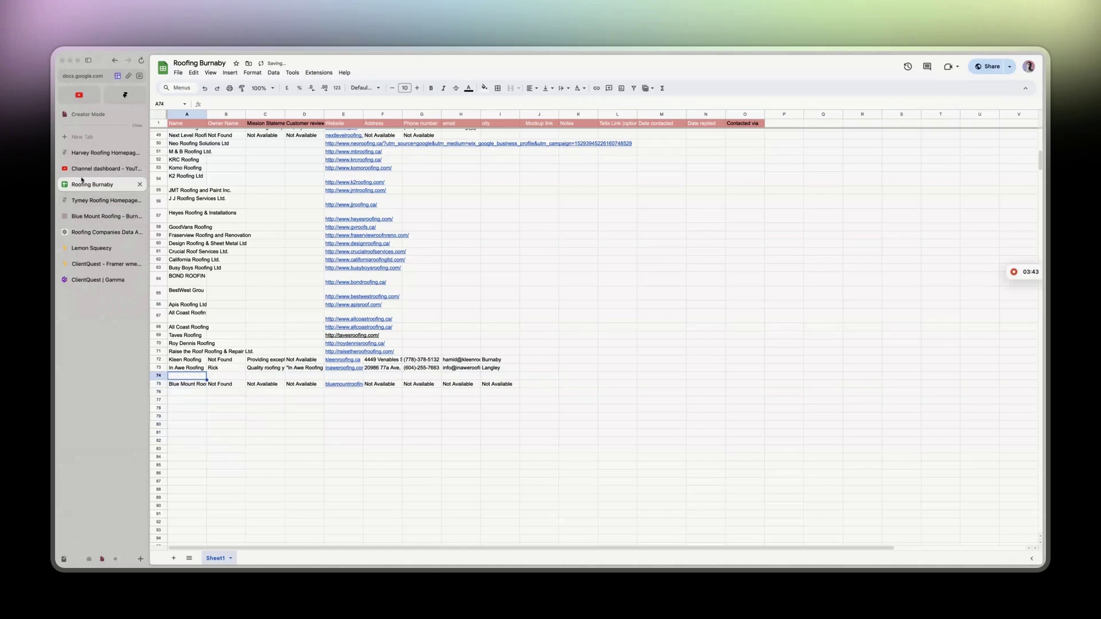
Reselect the ChatGPT table row and retry pasting into A74:G74, undoing it again.
left_click(103, 232)
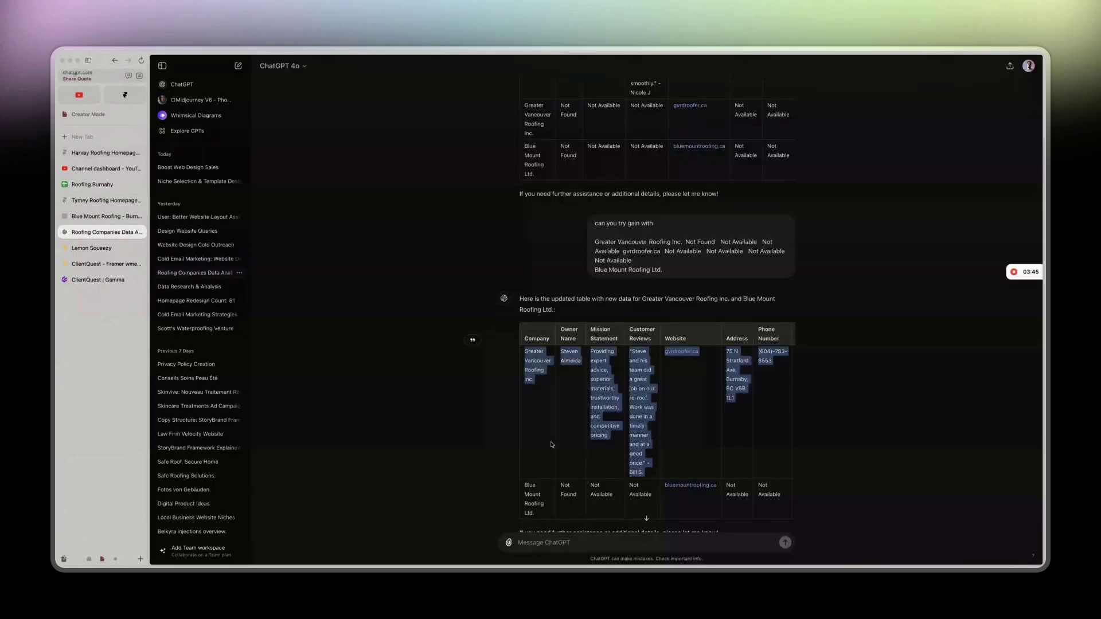
left_click_drag(528, 353, 789, 375)
key("super+c")
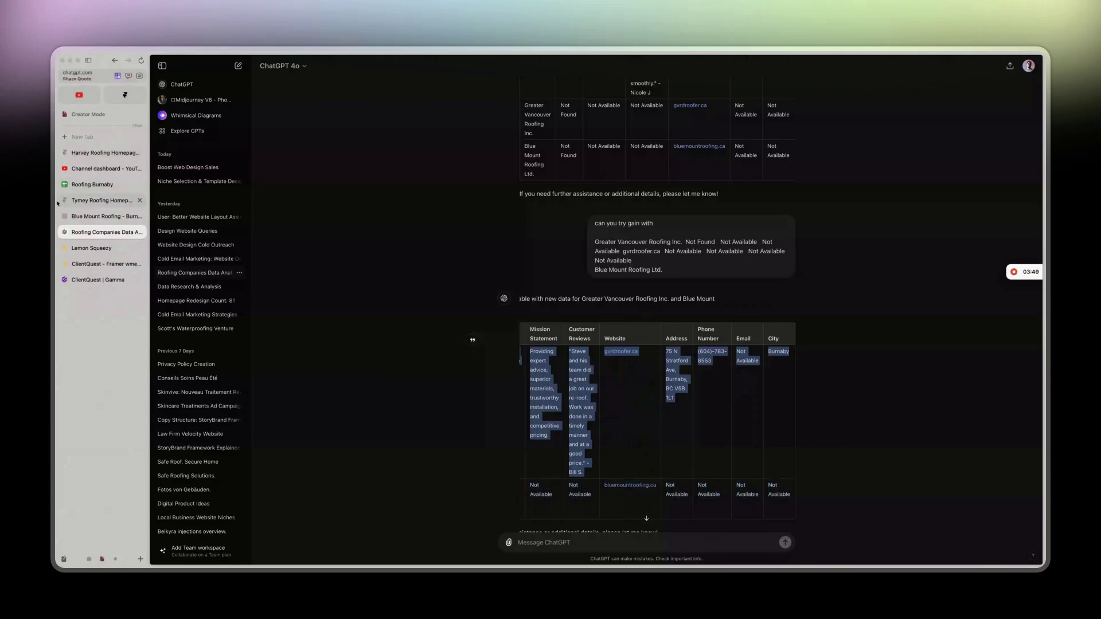
left_click(106, 200)
key("super+alt+Up")
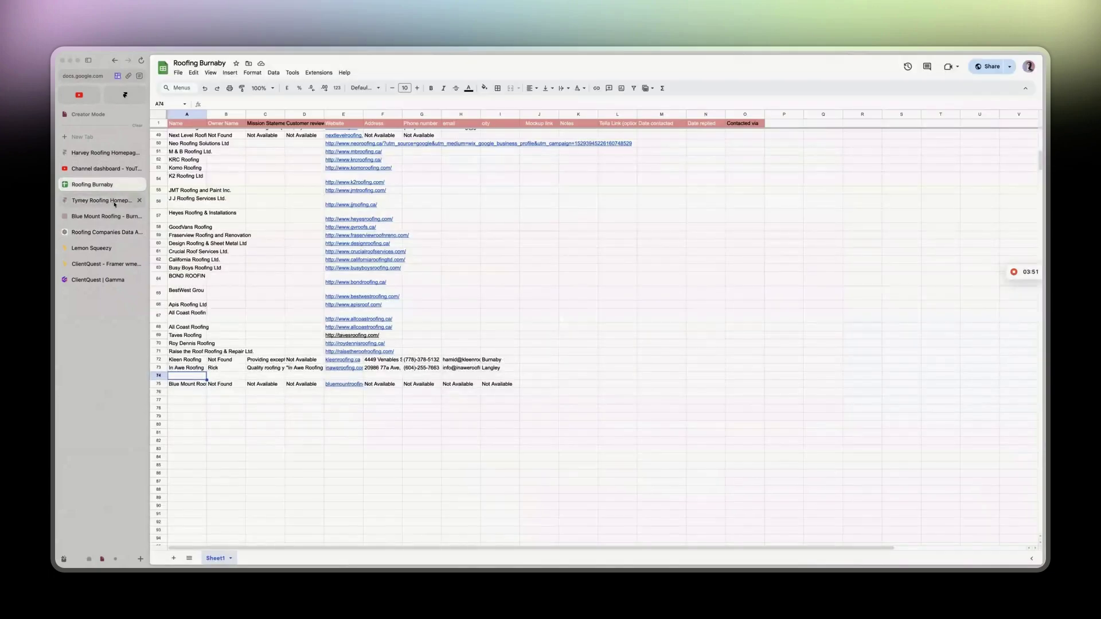
key("super+v")
key("super+z")
left_click_drag(182, 377, 481, 377)
key("super+v")
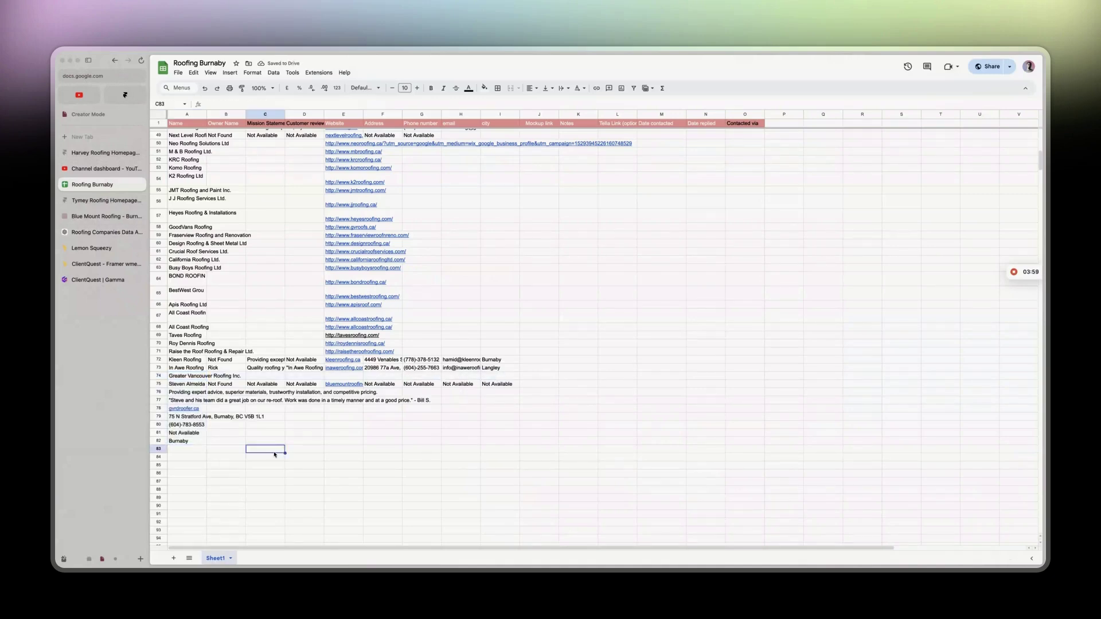
key("super+z")
Select both updated rows in ChatGPT's table and paste them starting at cell A74.
key("ctrl+Tab")
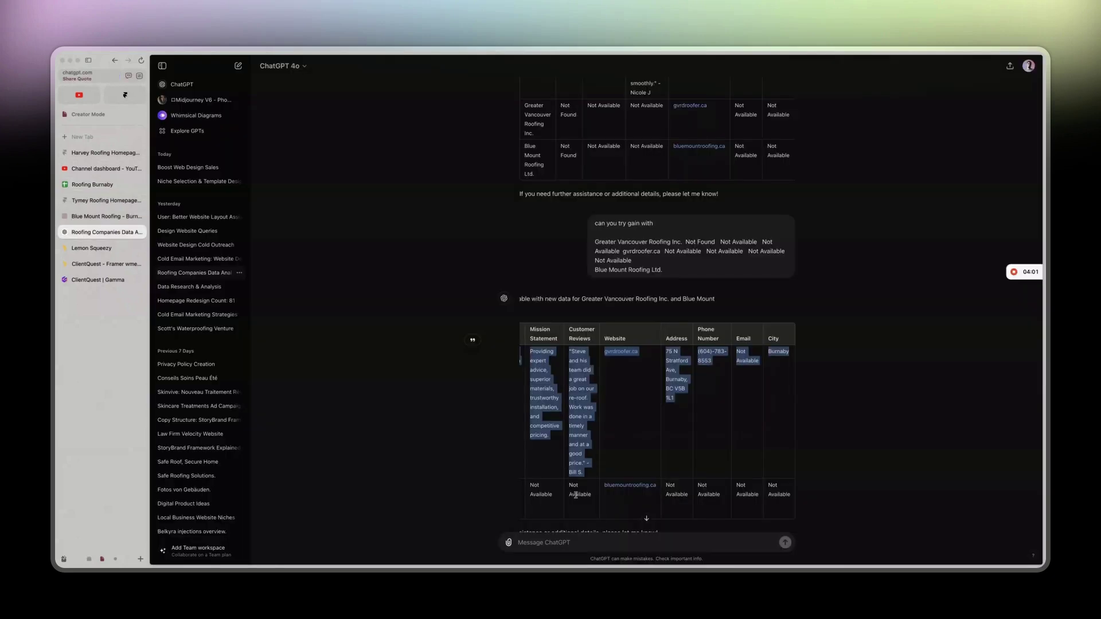
left_click(549, 357)
scroll(549, 358, "left", 5)
left_click_drag(526, 351, 789, 508)
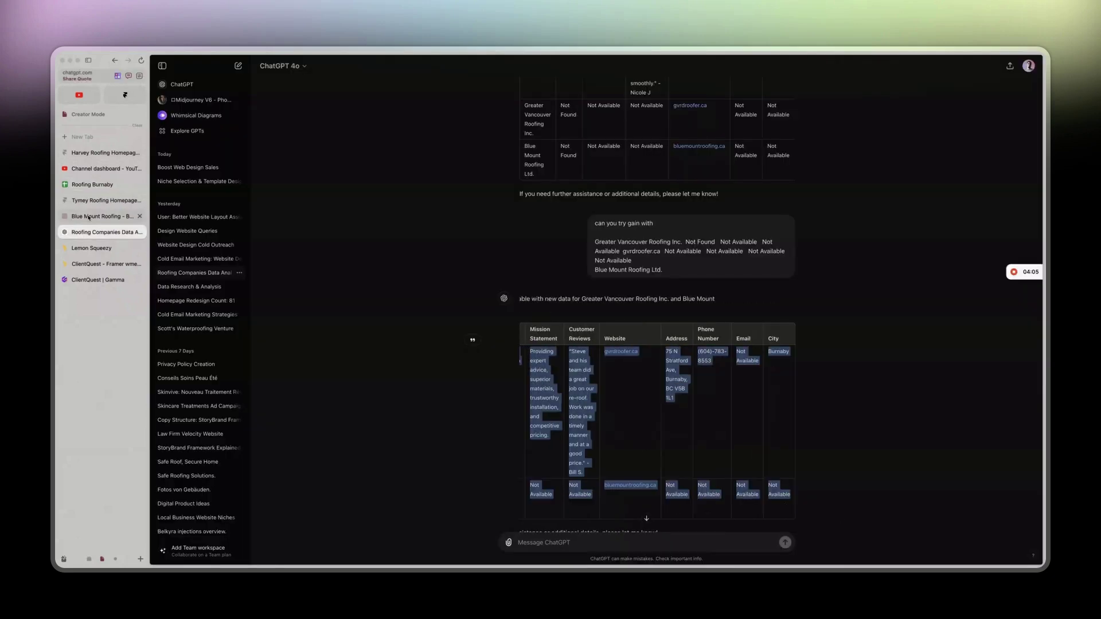
left_click(92, 184)
left_click(192, 376)
key("ctrl+v")
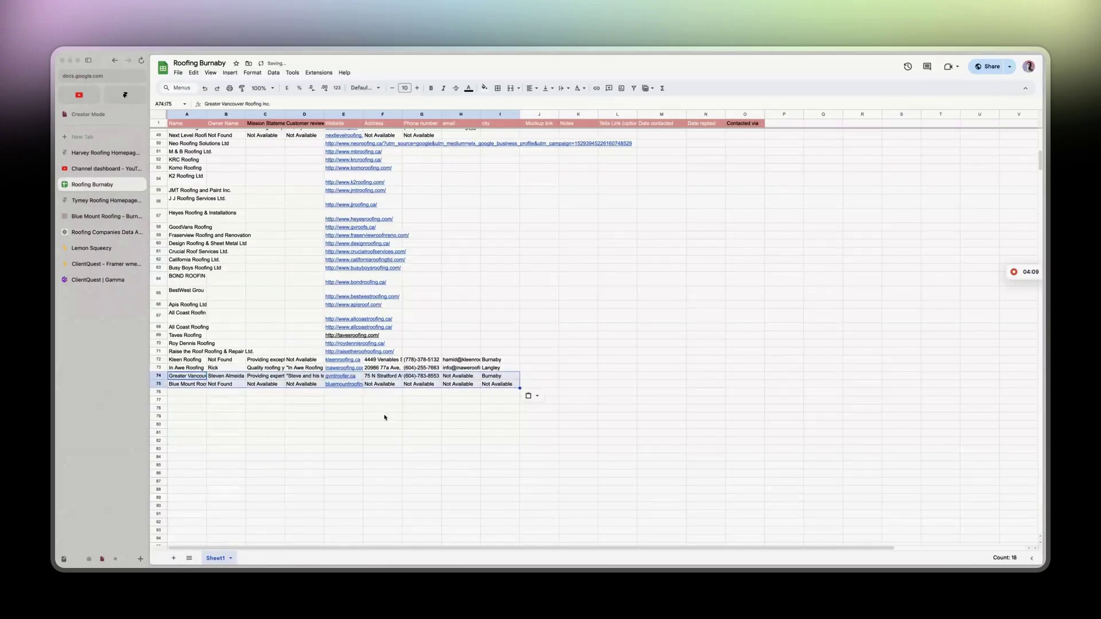
Send ChatGPT 'Blue Mount Roofing Ltd.' from the sheet and select the reply table's rows.
left_click(189, 383)
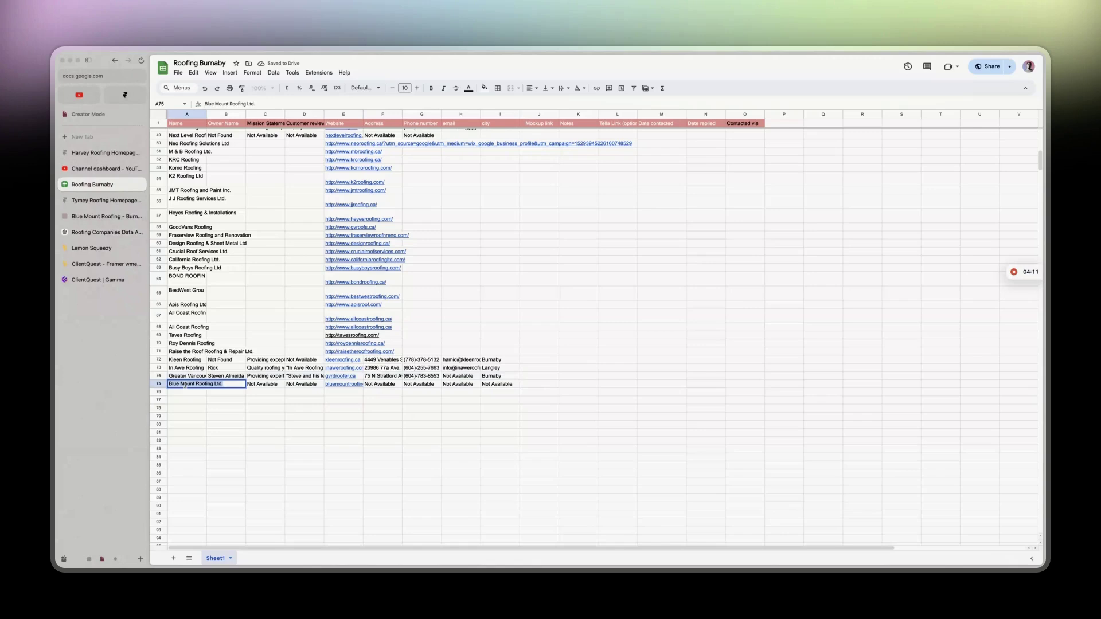
left_click(88, 231)
scroll(667, 446, "down", 2)
left_click(634, 537)
type("Blue Mount Roofing Ltd.")
key("Return")
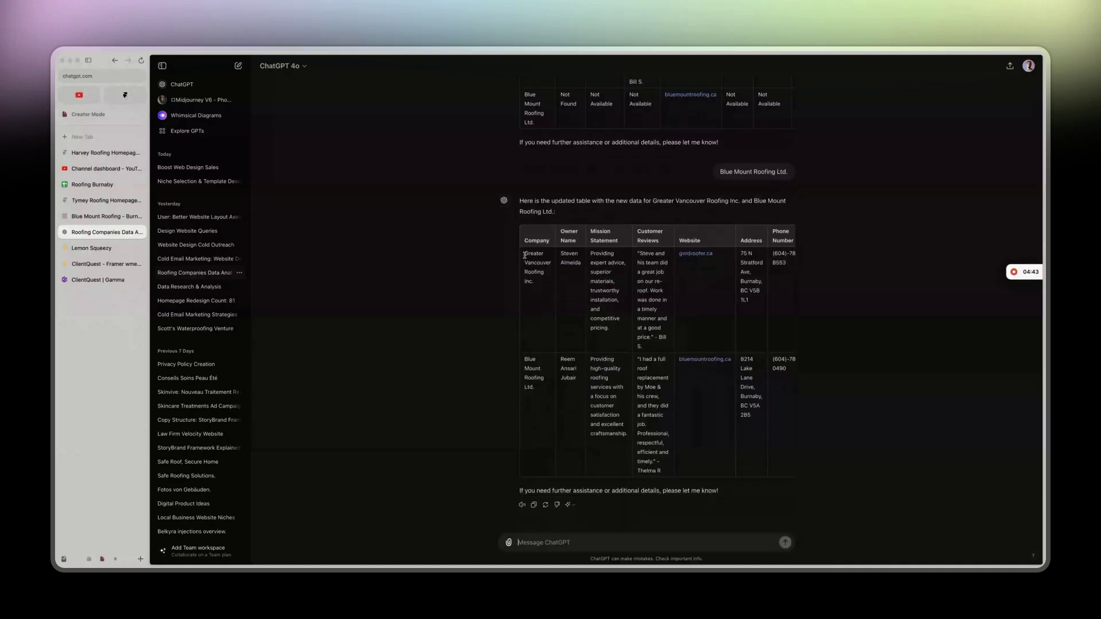
left_click_drag(524, 255, 791, 424)
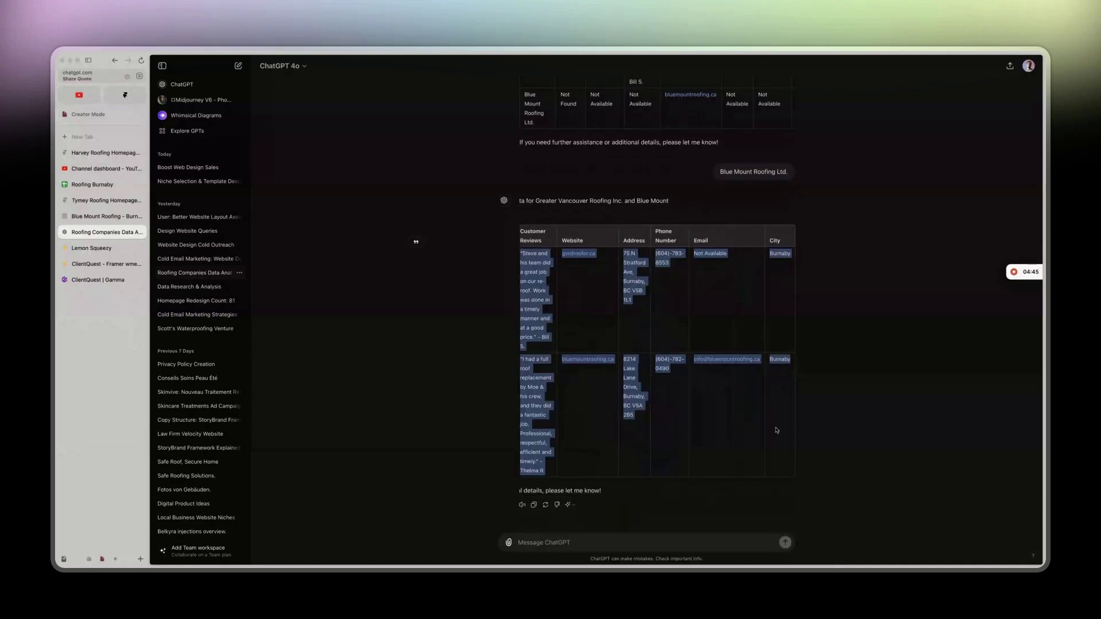
left_click(107, 188)
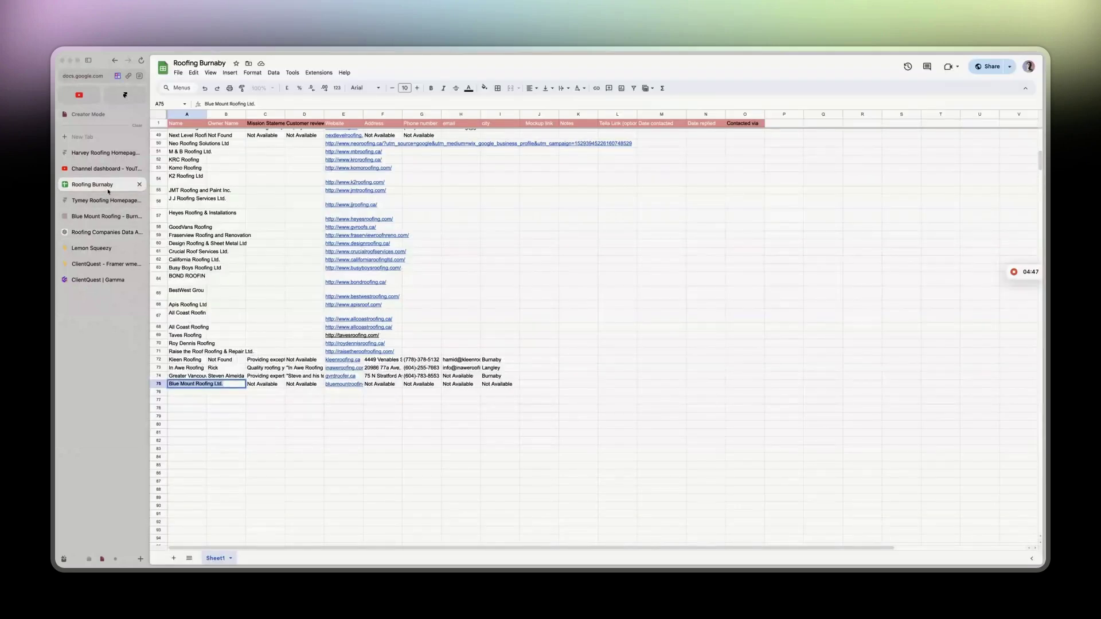
Place ChatGPT beside the sheet and paste the two company rows into A74:I75.
left_click_drag(125, 237, 394, 347)
left_click(633, 413)
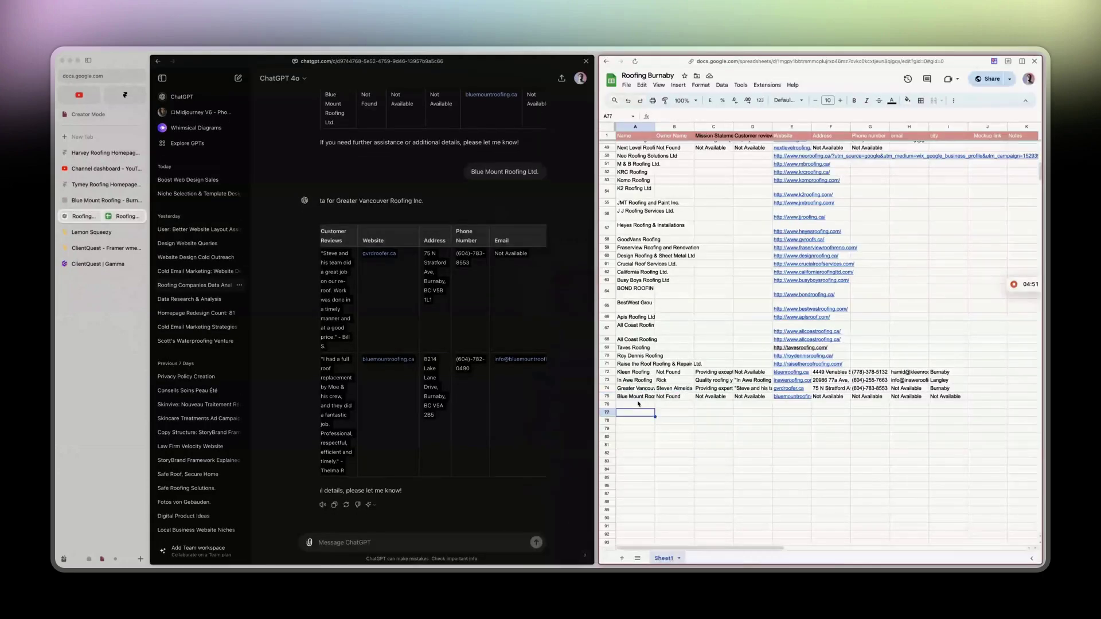
left_click_drag(620, 390, 963, 398)
key("ctrl+v")
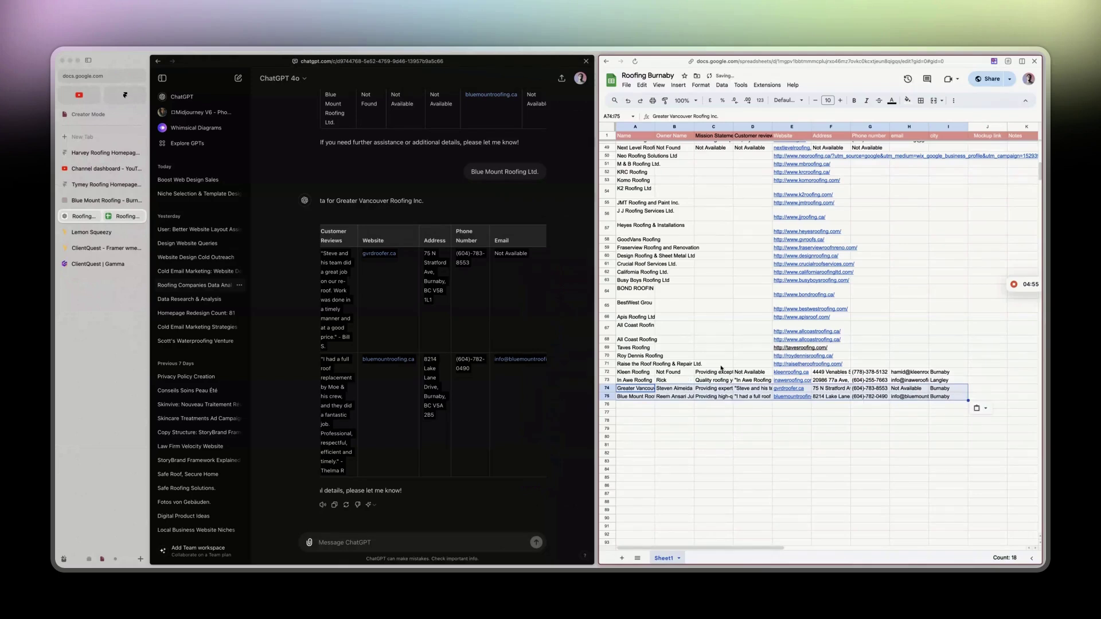
Copy the Raise the Roof cells from row 71 into ChatGPT, then clear the pasted address.
left_click(849, 364)
left_click(674, 364, "shift")
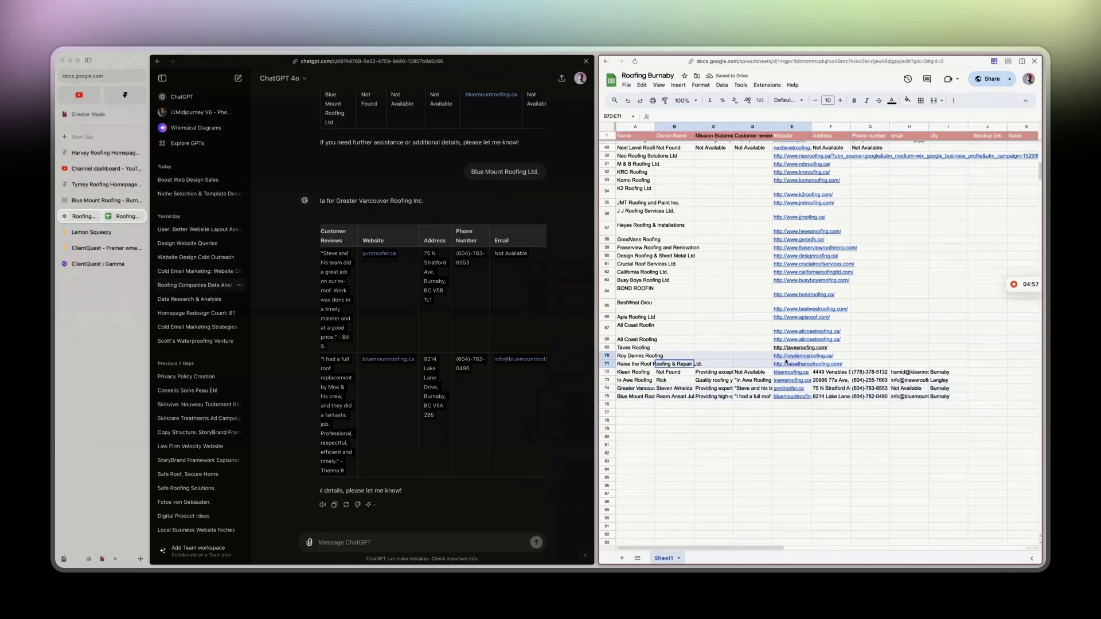
key("ctrl+c")
left_click(350, 539)
key("super+v")
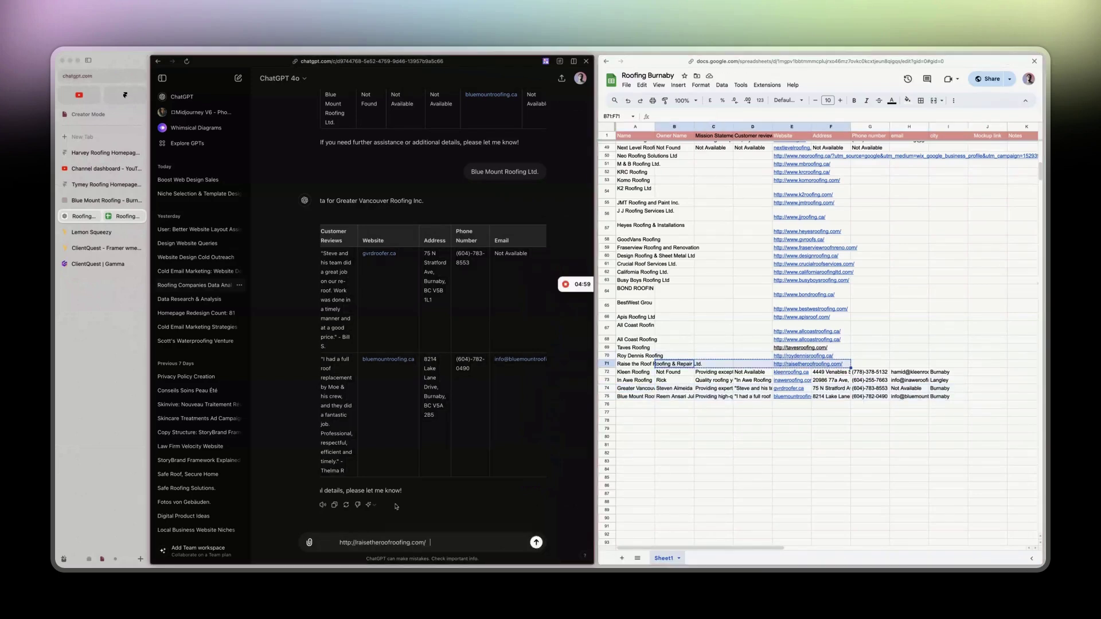
key("super+a")
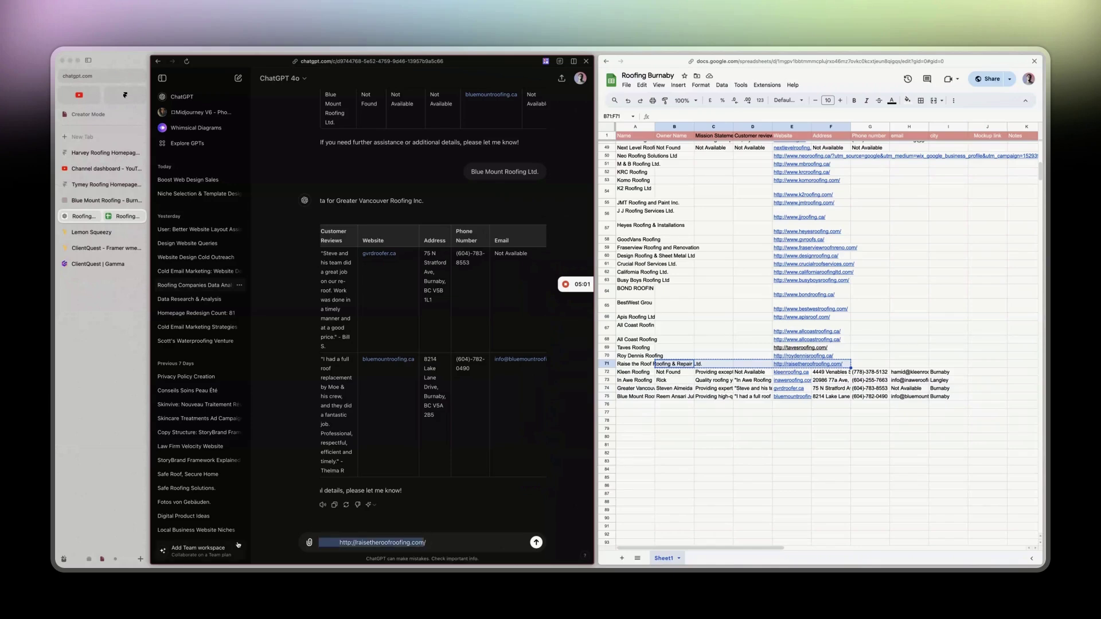
key("BackSpace")
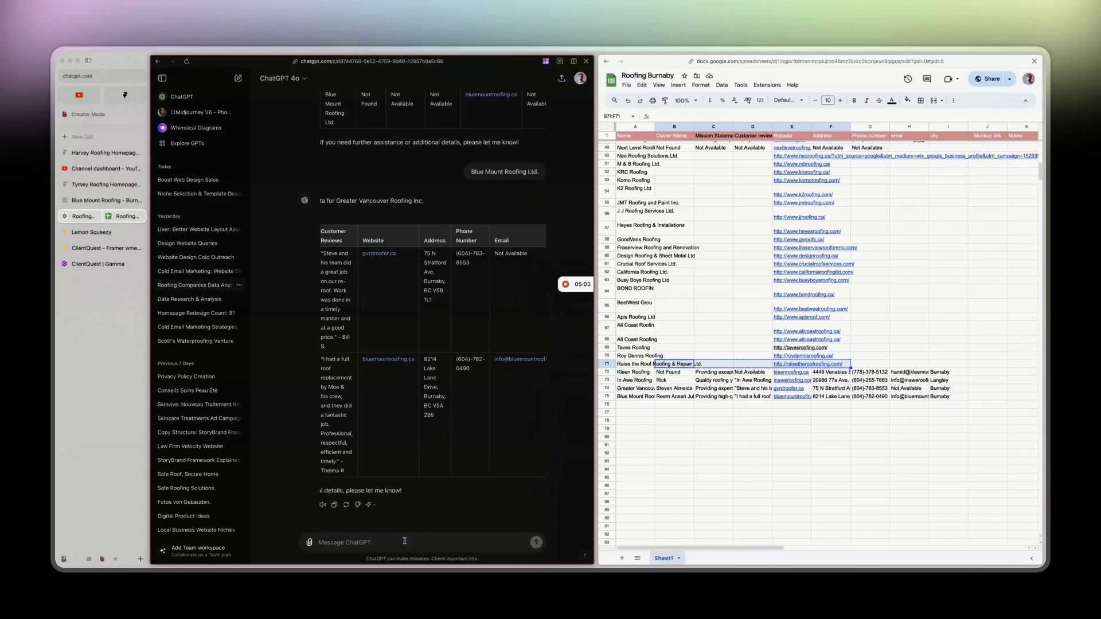
Paste the Raise the Roof row into a message with 'Please continue withthout including previous'.
left_click(634, 363)
left_click(806, 368, "shift")
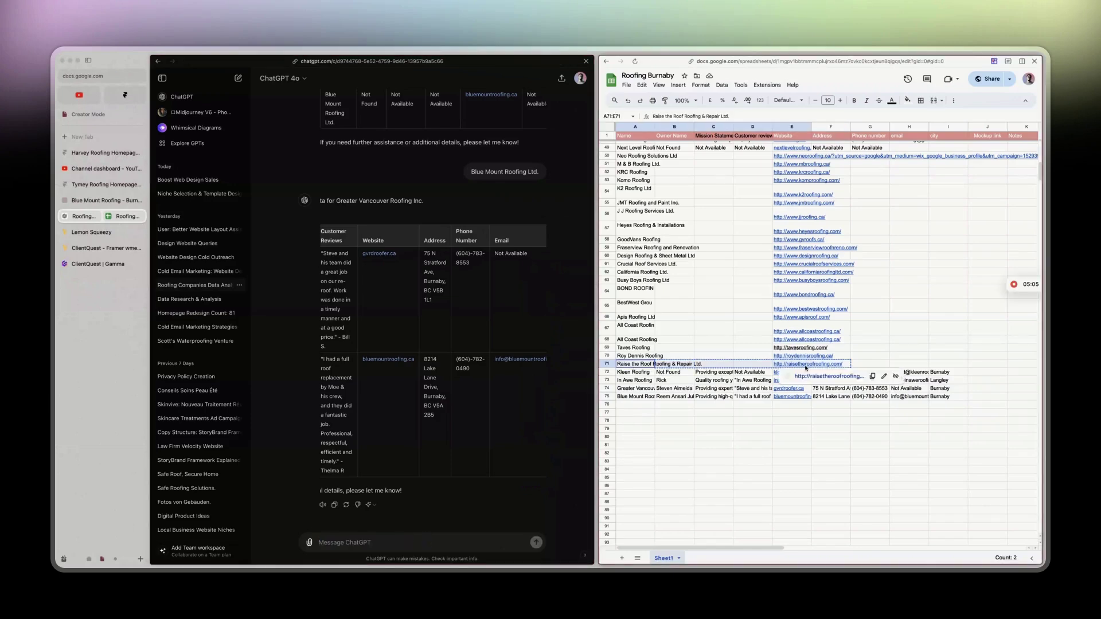
left_click(319, 532)
key("super+v")
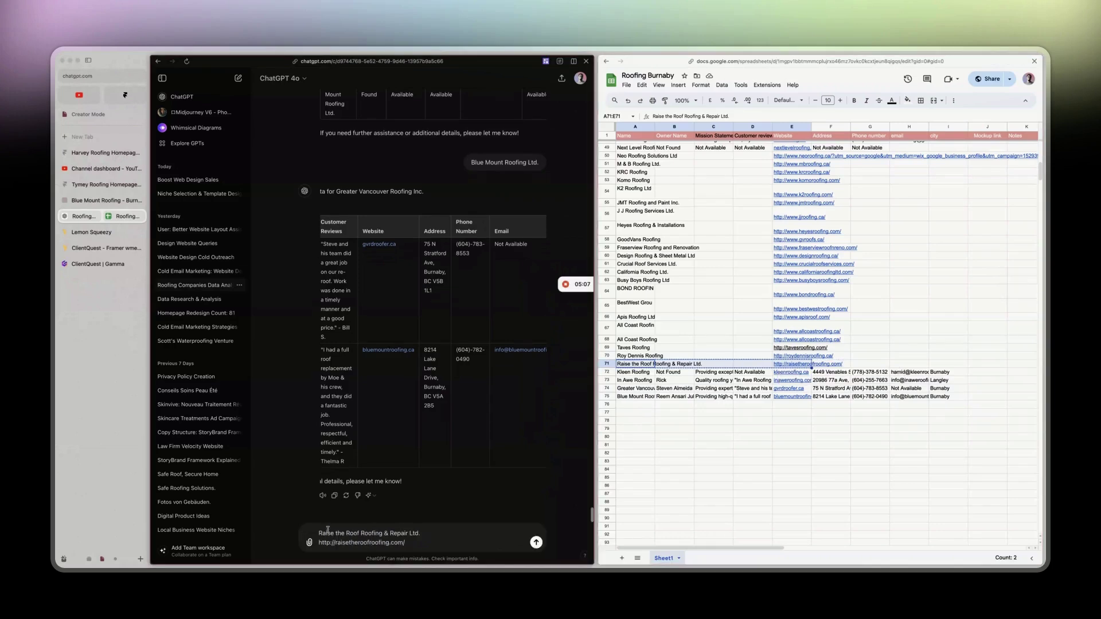
scroll(341, 521, "down", 1)
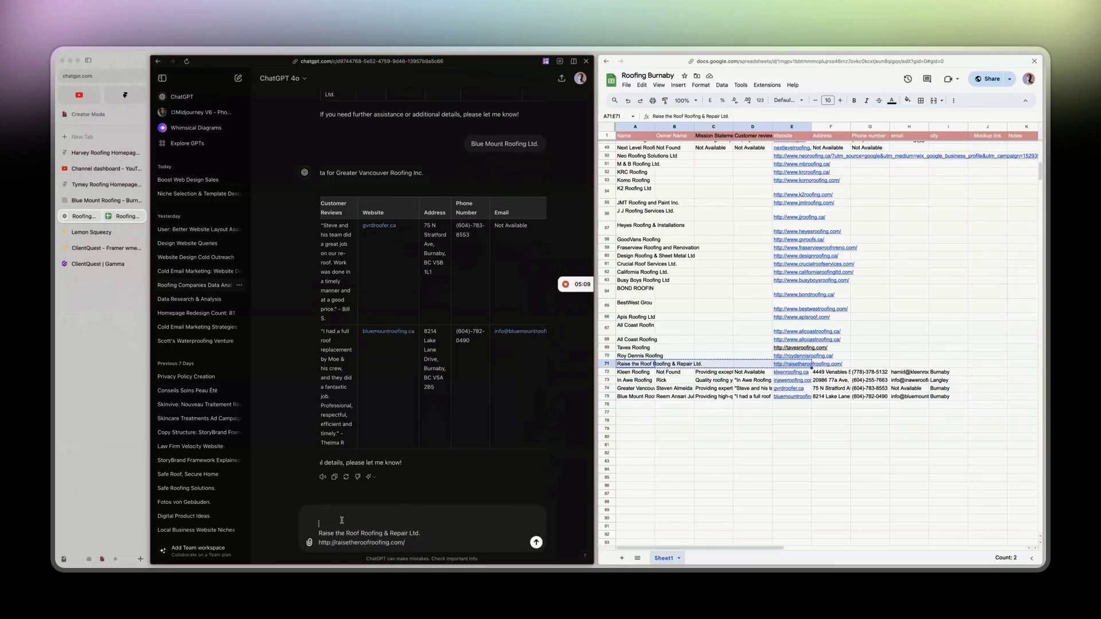
type("Please co")
type("ntinue with")
type("thout ")
type("including previous data")
Save the continue prompt in cell A82 and send the Raise the Roof request.
triple_click(422, 525)
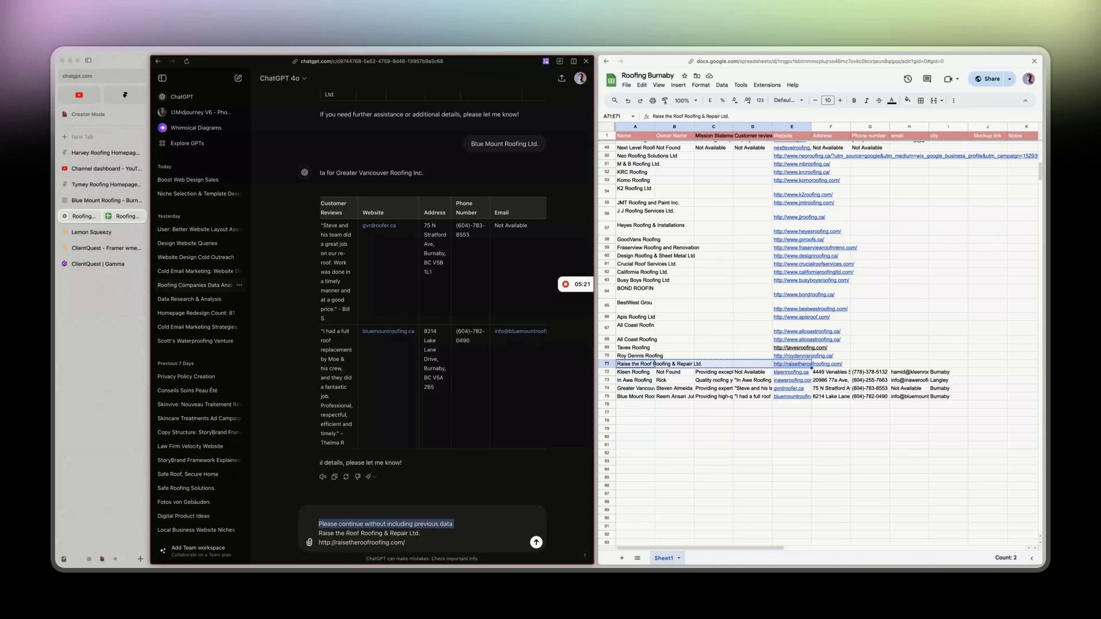
left_click(663, 461)
left_click(636, 453)
key("super+v")
left_click(359, 521)
key("Return")
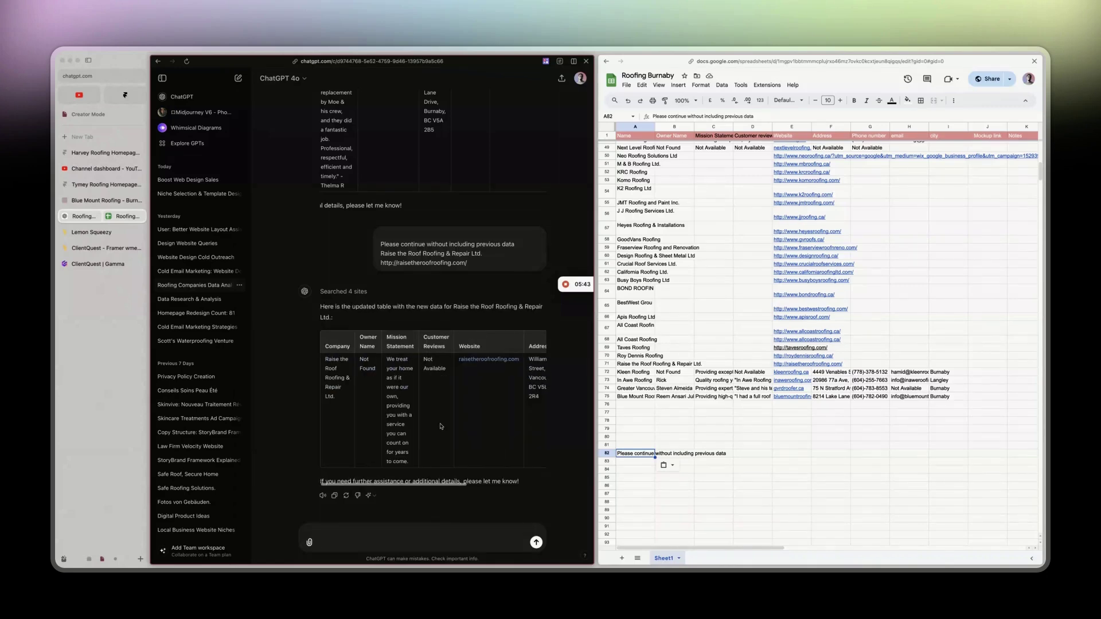
Paste Raise the Roof's details from ChatGPT's table into A71:I71.
left_click_drag(325, 359, 566, 405)
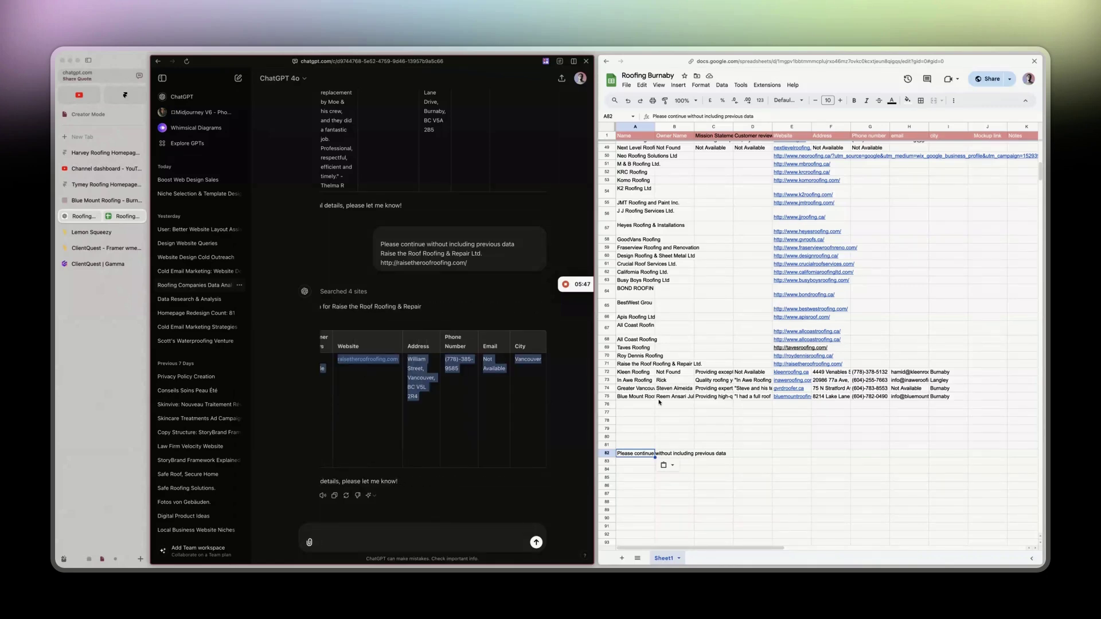
left_click(627, 365)
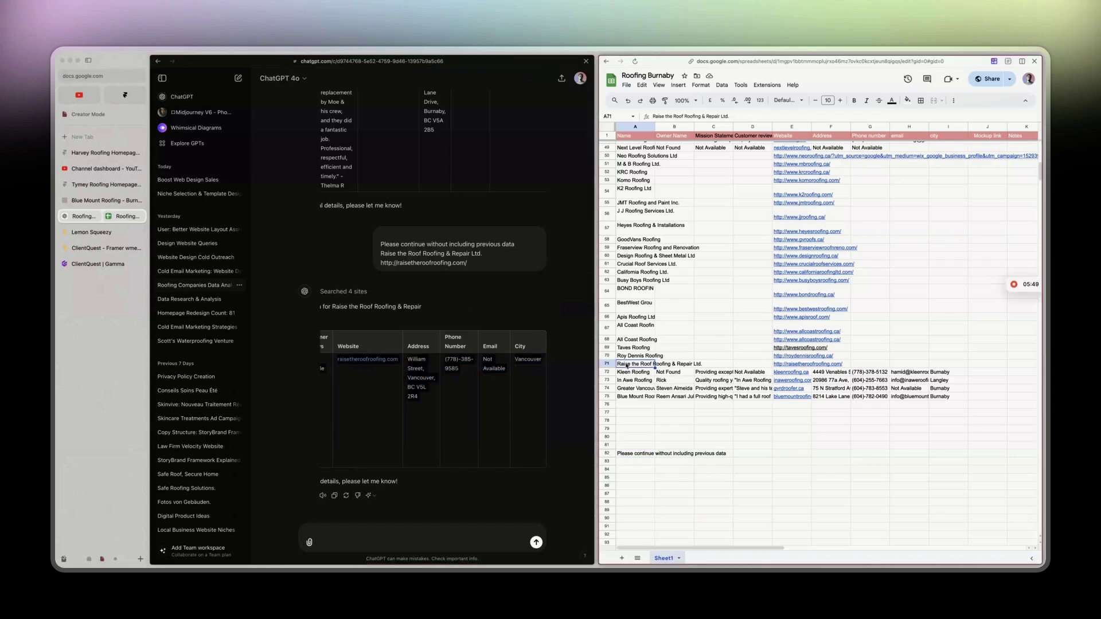
left_click_drag(627, 365, 945, 365)
key("super+v")
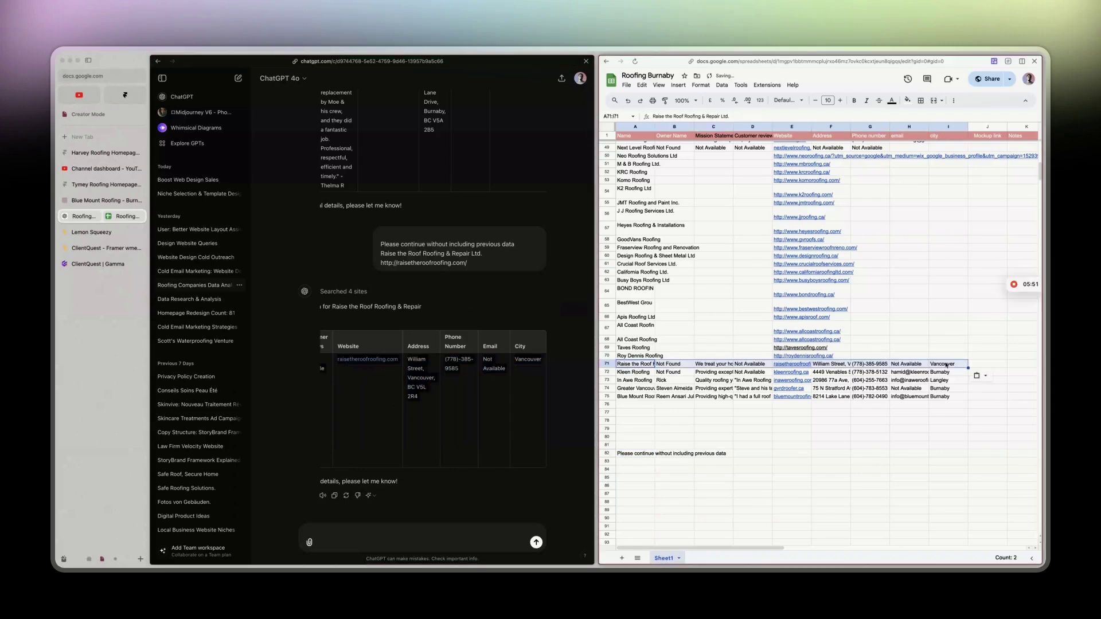
Send ChatGPT the Roy Dennis Roofing row together with the continue prompt saved in A82.
left_click_drag(630, 356, 869, 356)
key("super+c")
left_click(565, 455)
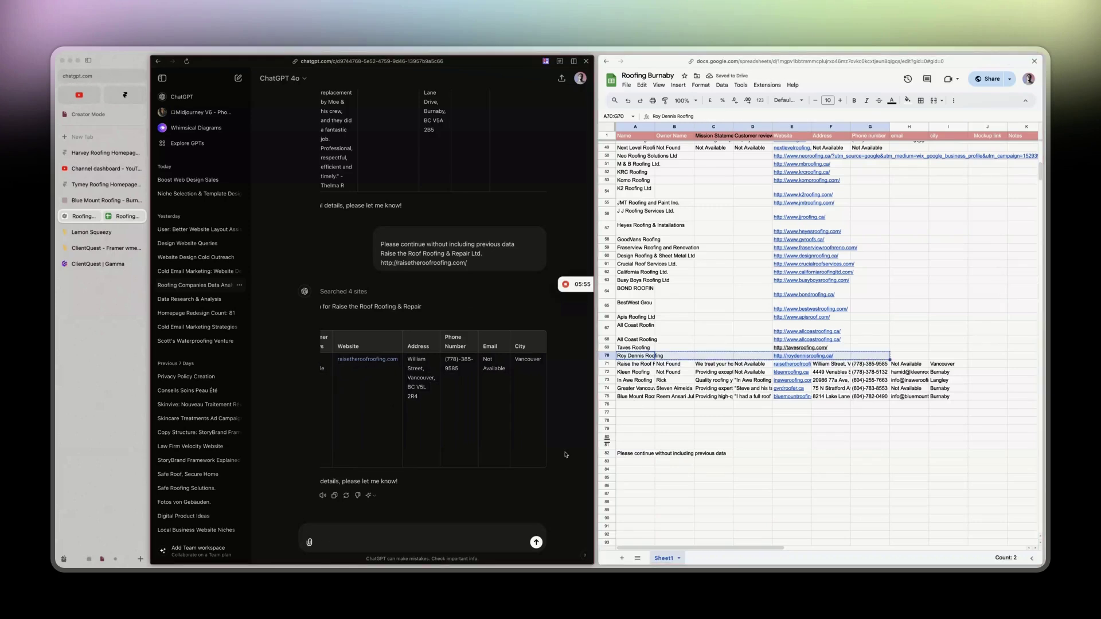
key("super+v")
left_click(640, 453)
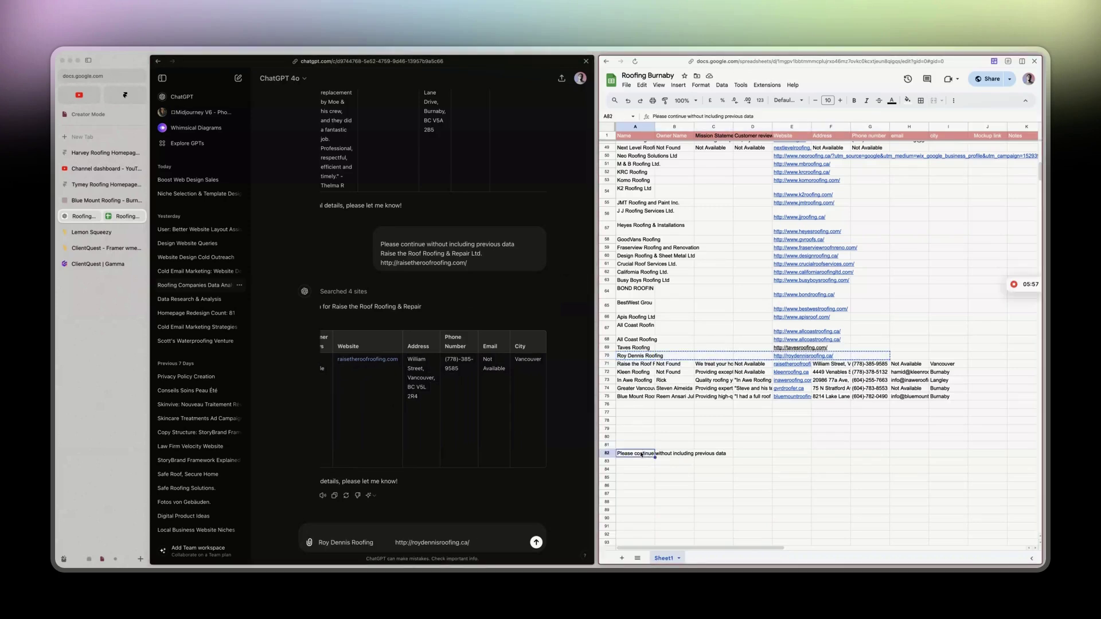
double_click(640, 453)
key("super+c")
left_click(346, 530)
key("super+v")
key("Return")
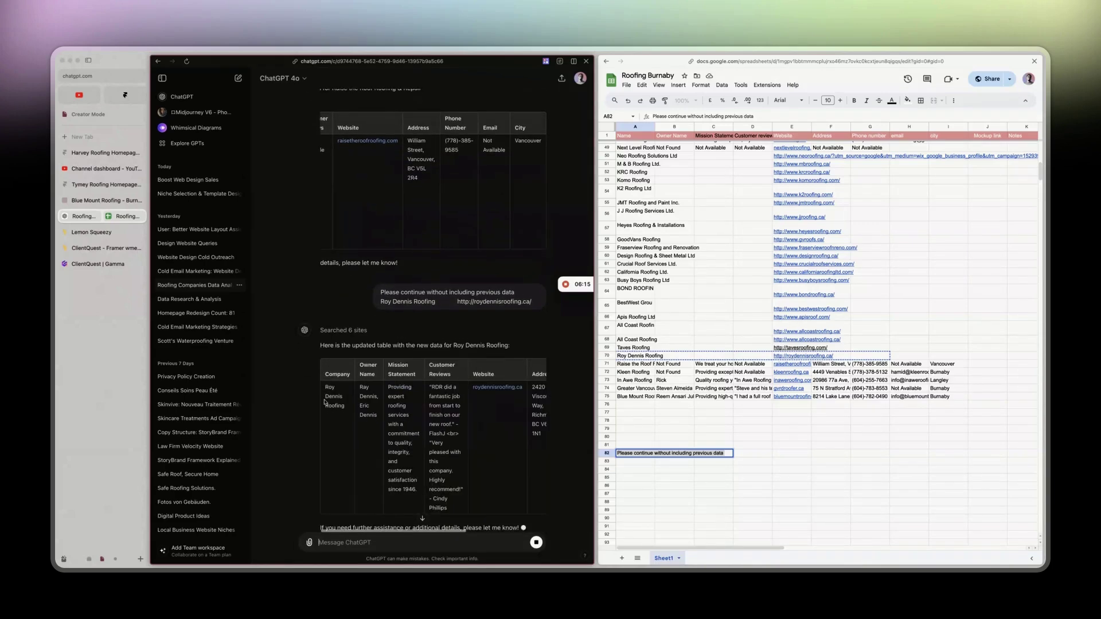
Copy the Roy Dennis Roofing row from ChatGPT into row 70, undoing the column-wise paste.
left_click_drag(423, 496, 677, 365)
left_click(642, 356)
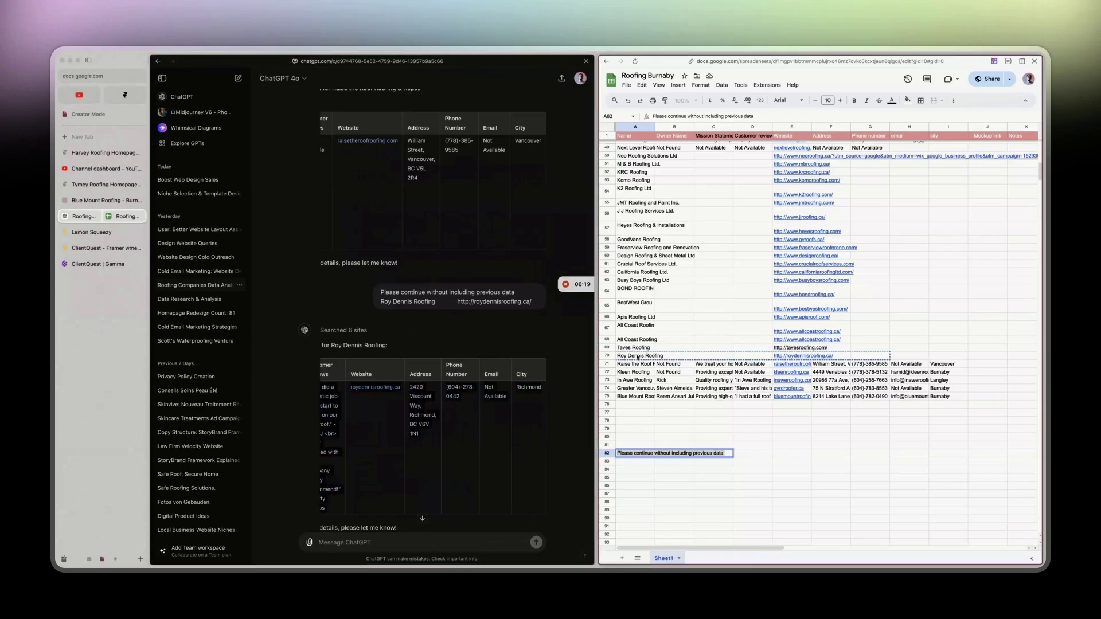
key("ctrl+v")
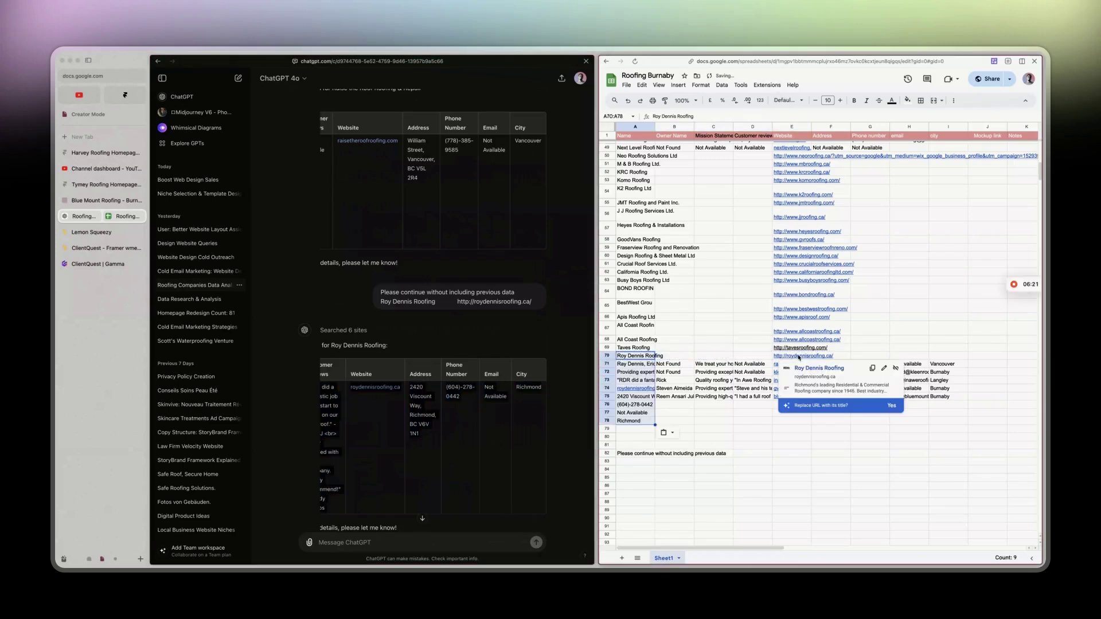
left_click(631, 357)
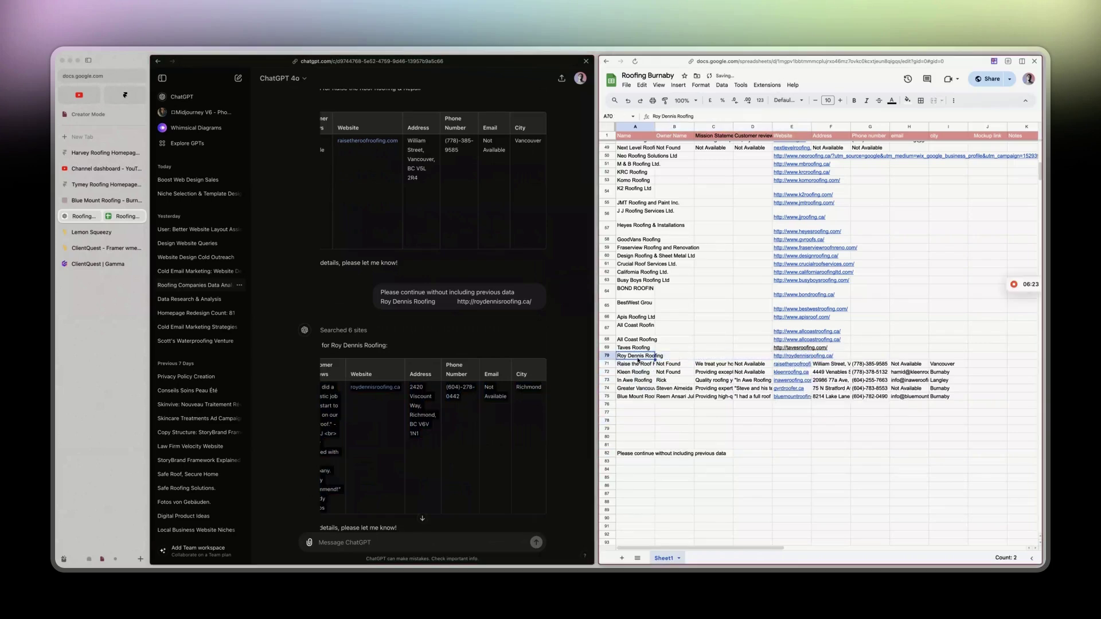
left_click_drag(659, 363, 933, 359)
left_click(753, 397)
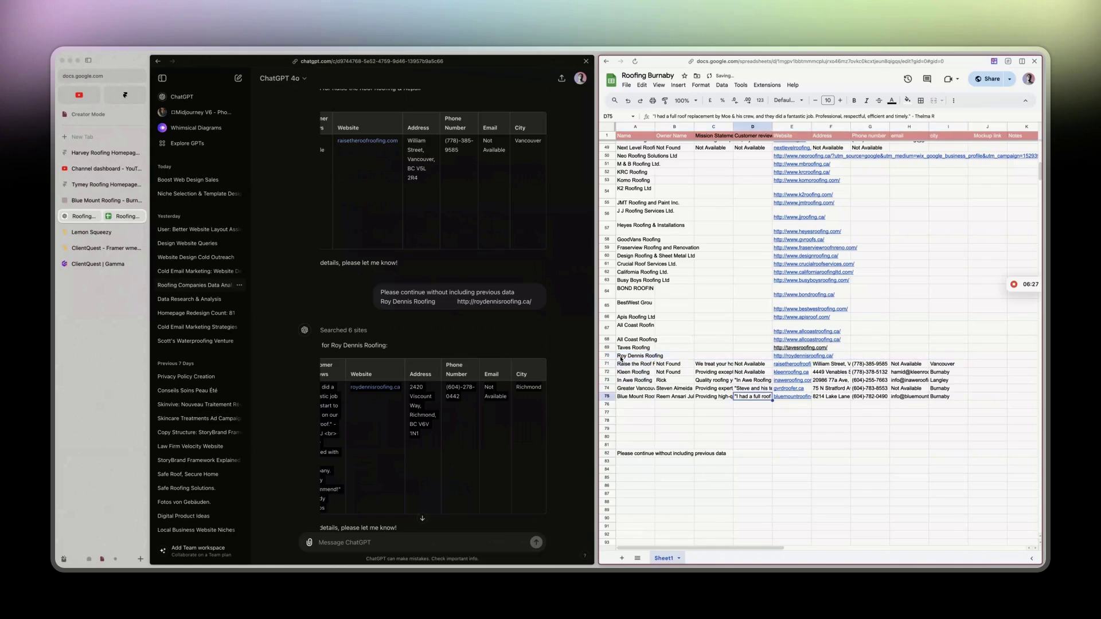
left_click_drag(620, 359, 945, 358)
key("ctrl+v")
key("super+z")
Retry pasting Roy Dennis Roofing's details into row 70 several times, undoing each stacked result.
left_click_drag(642, 357, 946, 358)
key("super+v")
key("super+z")
left_click(665, 417)
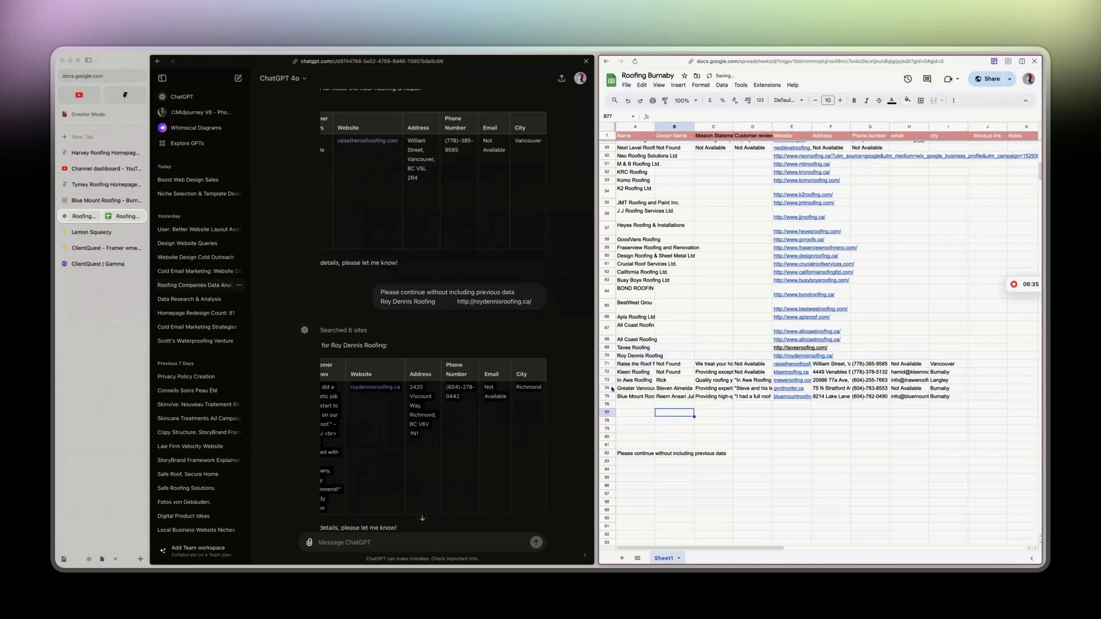
left_click(620, 348)
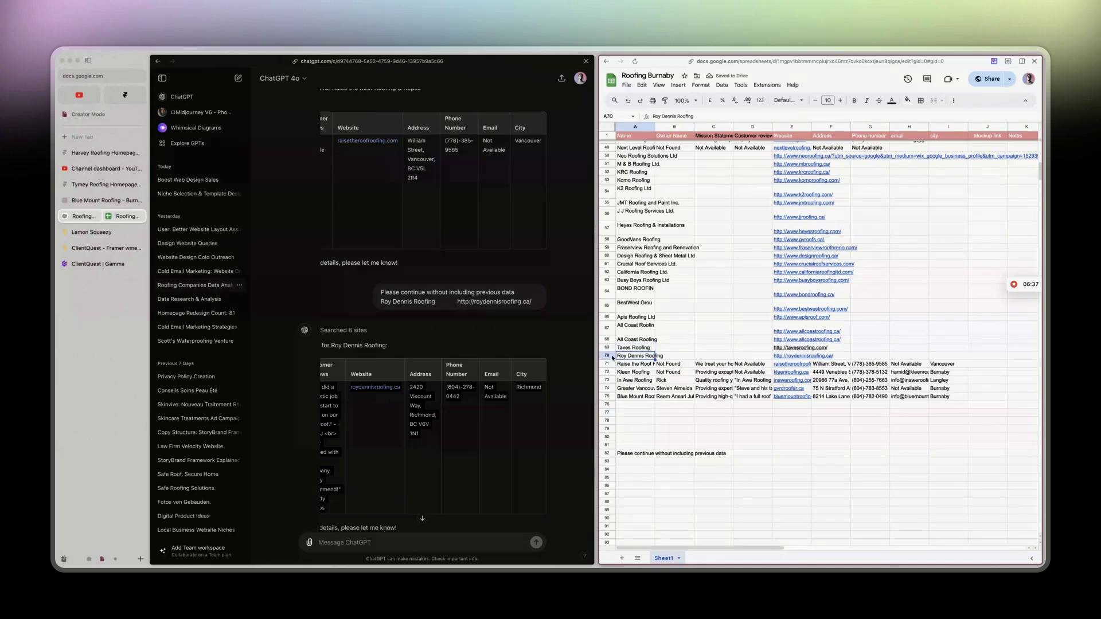
left_click(609, 356)
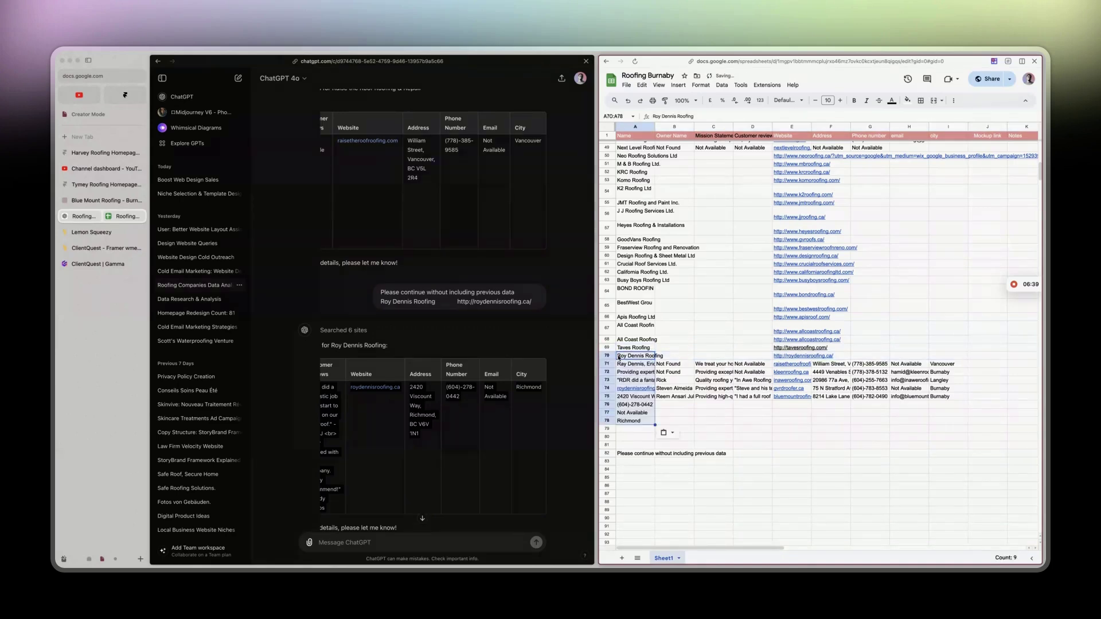
left_click(623, 357)
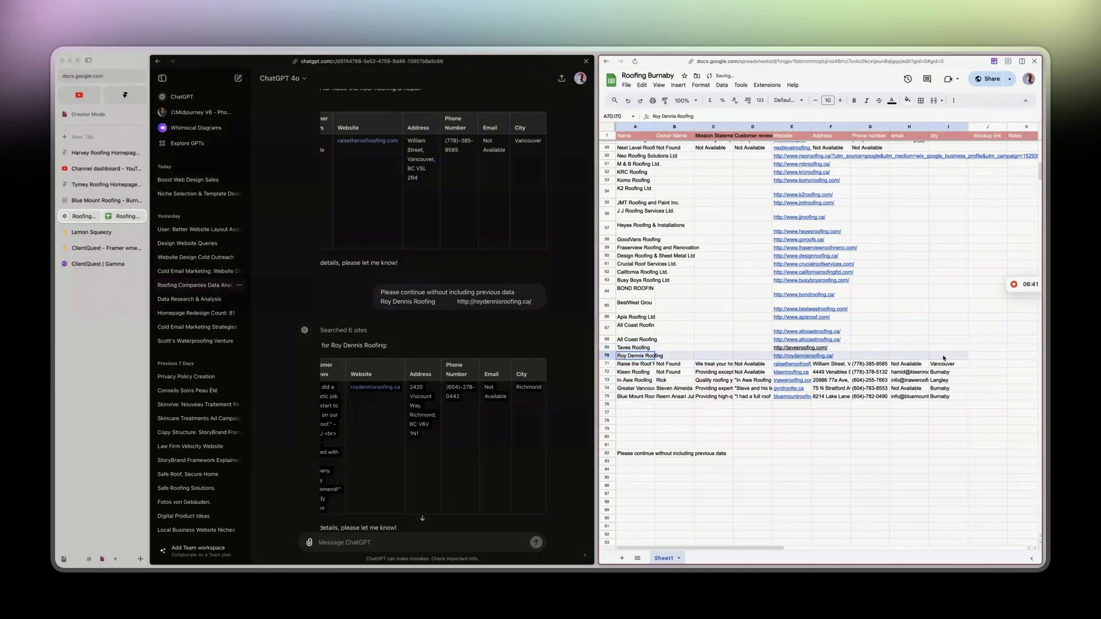
key("ctrl+v")
key("ctrl+z")
left_click(869, 428)
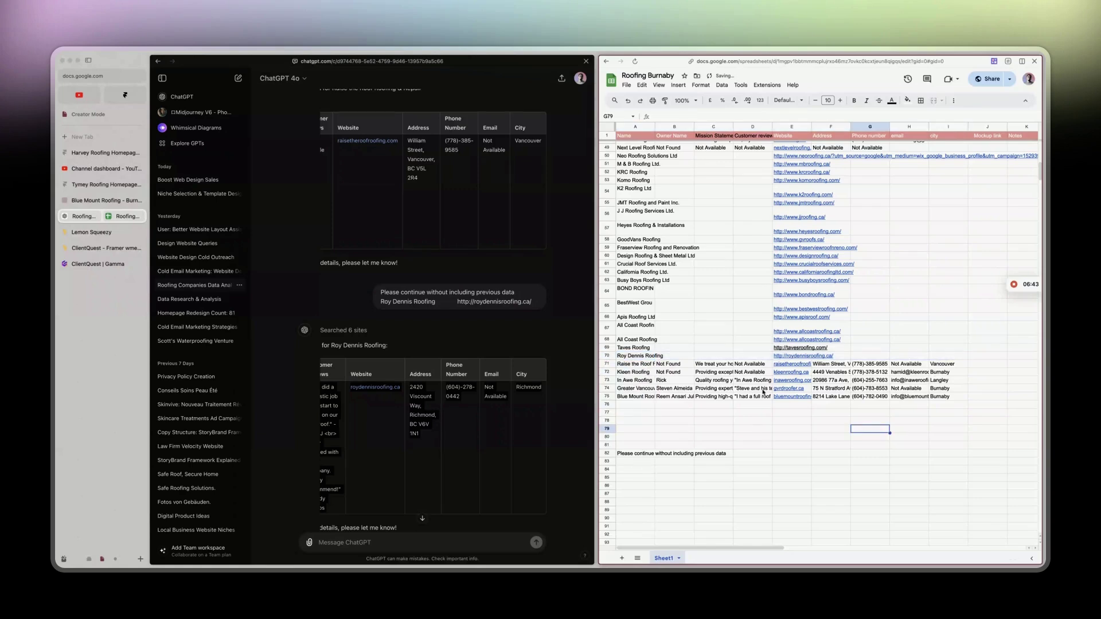
left_click_drag(954, 358, 648, 357)
key("ctrl+v")
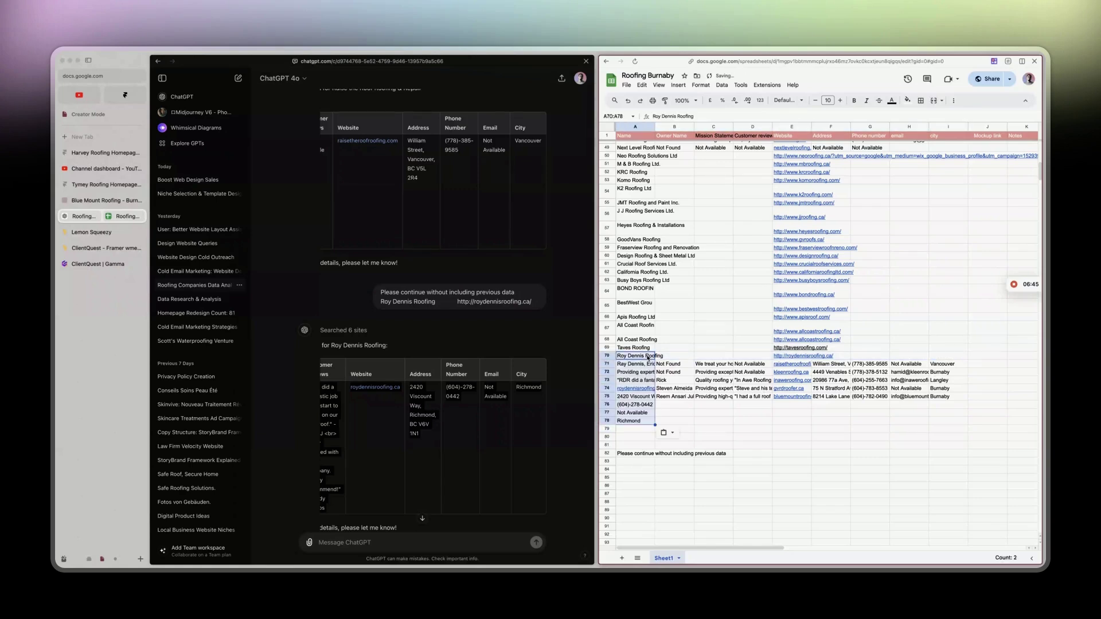
key("ctrl+z")
left_click(647, 357)
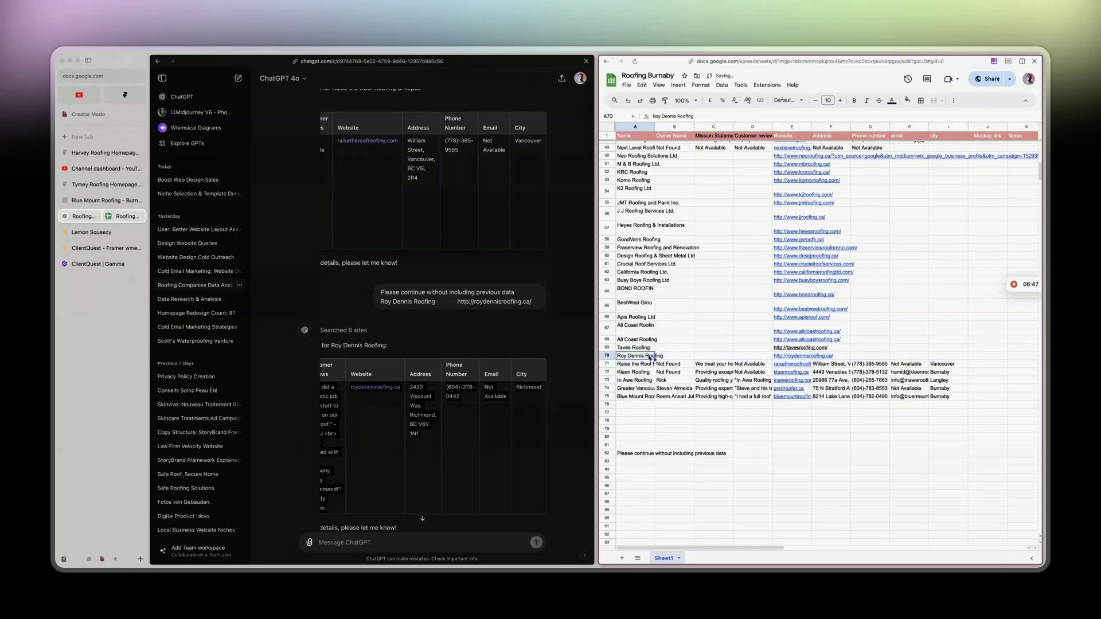
double_click(648, 357)
left_click(745, 453)
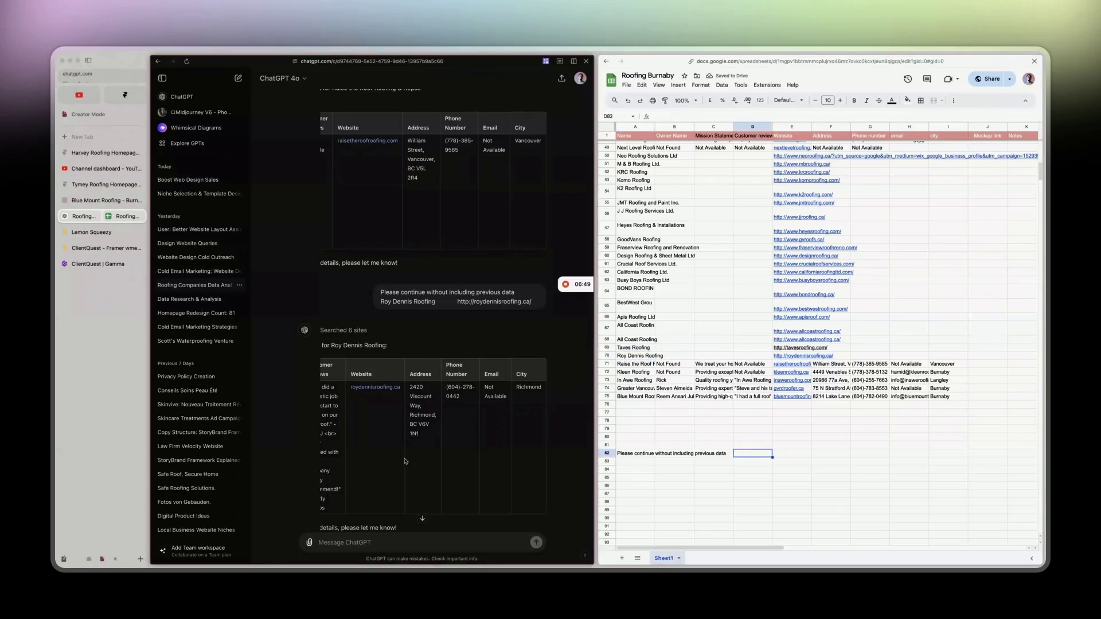
Copy Taves Roofing's name and website from row 69 into the ChatGPT message.
left_click(621, 348)
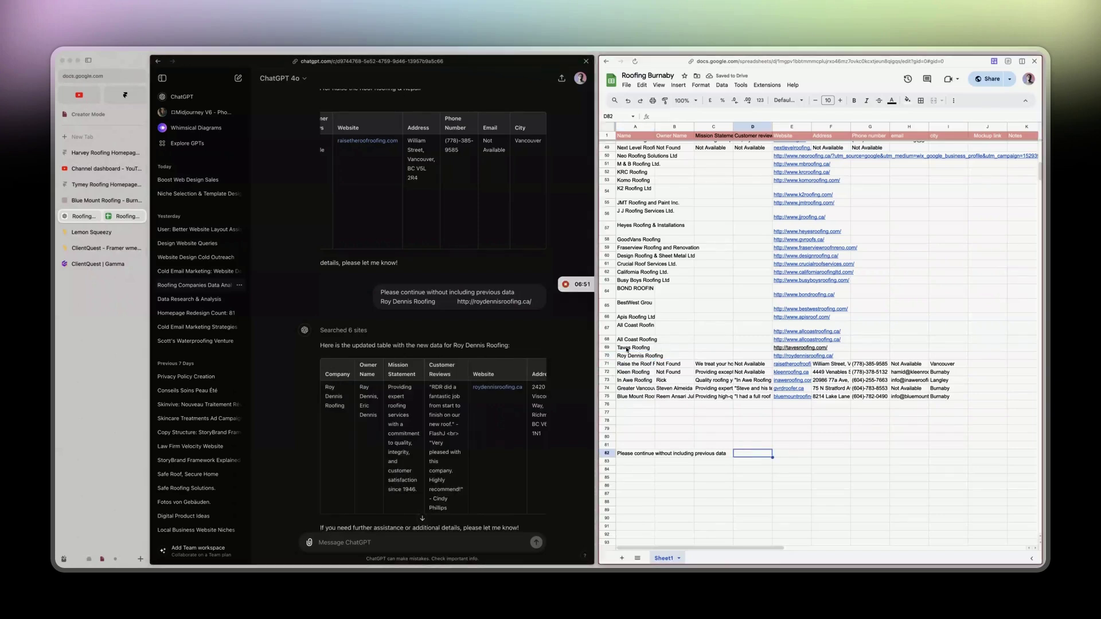
left_click_drag(622, 348, 809, 348)
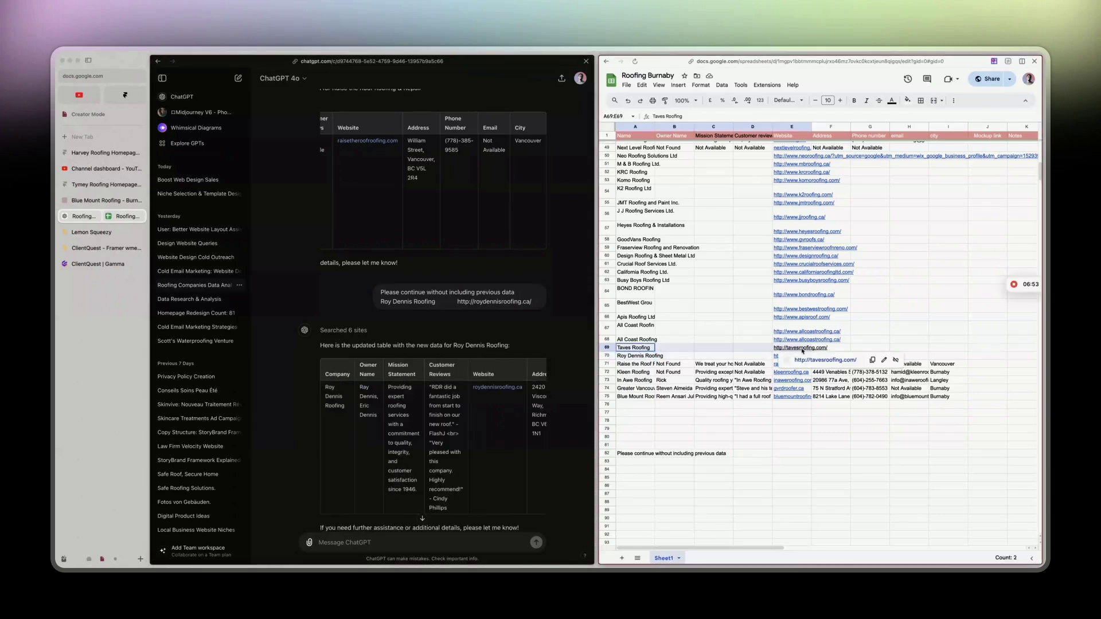
key("ctrl+c")
left_click(379, 544)
key("ctrl+v")
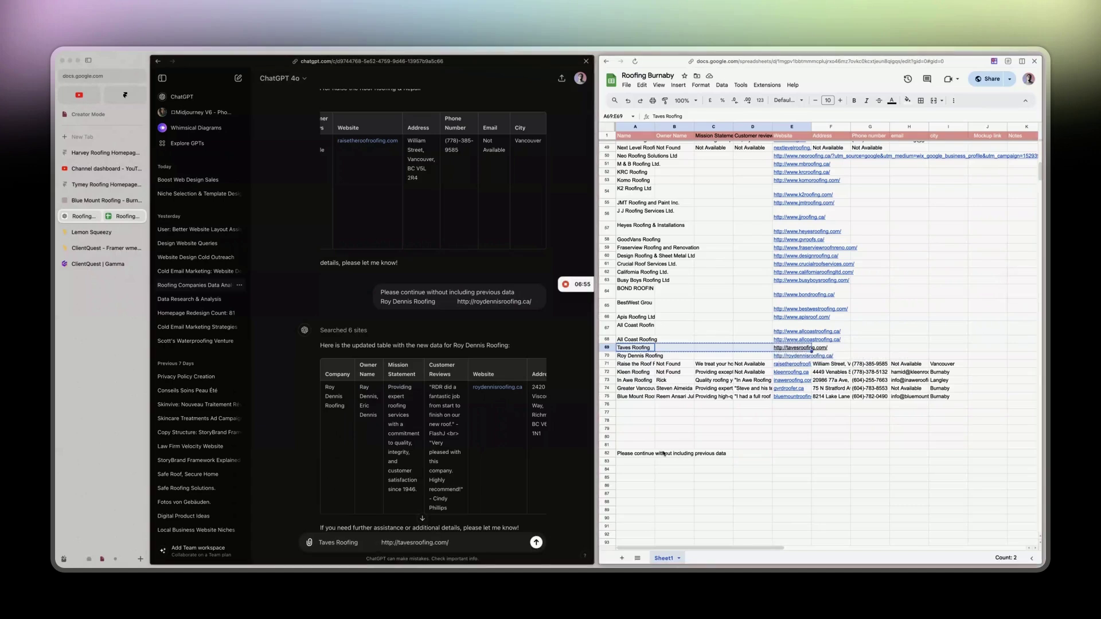
Add the saved prompt from cell A82 above the Taves Roofing line.
left_click(640, 455)
double_click(640, 455)
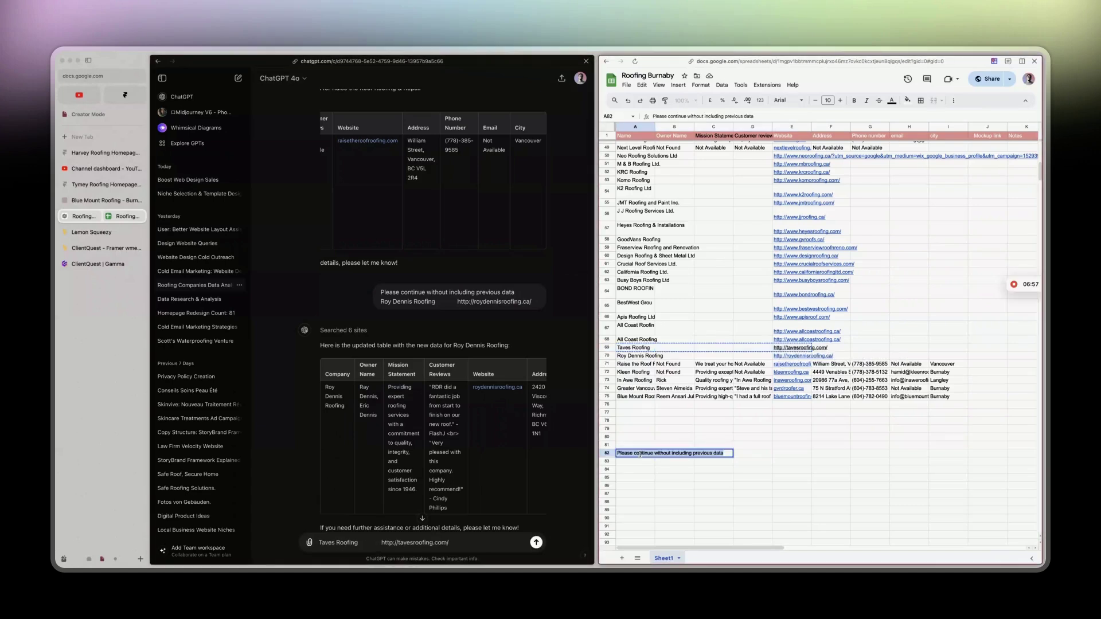
left_click(321, 544)
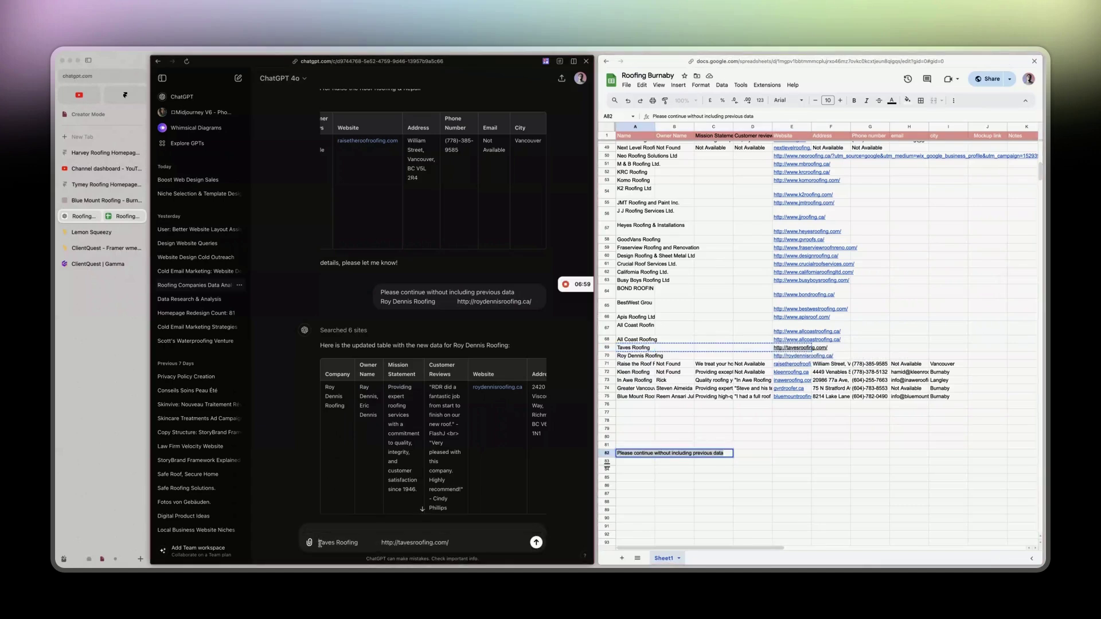
key("super+v")
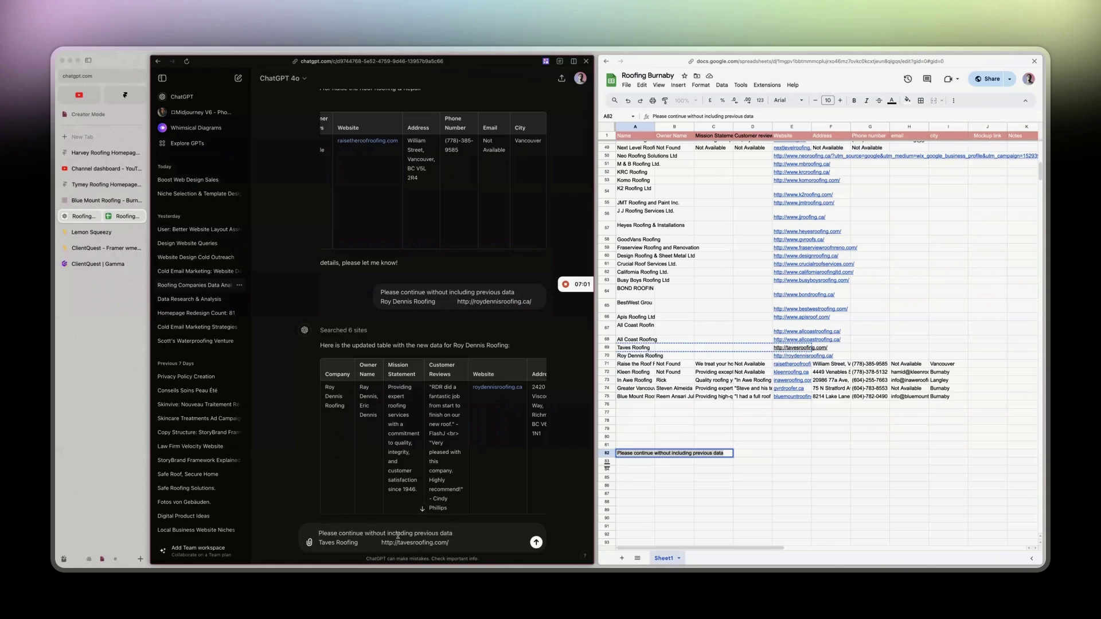
Reword the prompt to 'continue and only include', drop 'previous data', add 'raise the roof', and send.
double_click(400, 533)
double_click(380, 533)
type("and only")
double_click(400, 533)
type("include")
left_click_drag(411, 533, 495, 532)
key("BackSpace")
scroll(407, 166, "left", 5)
type("Iraise the")
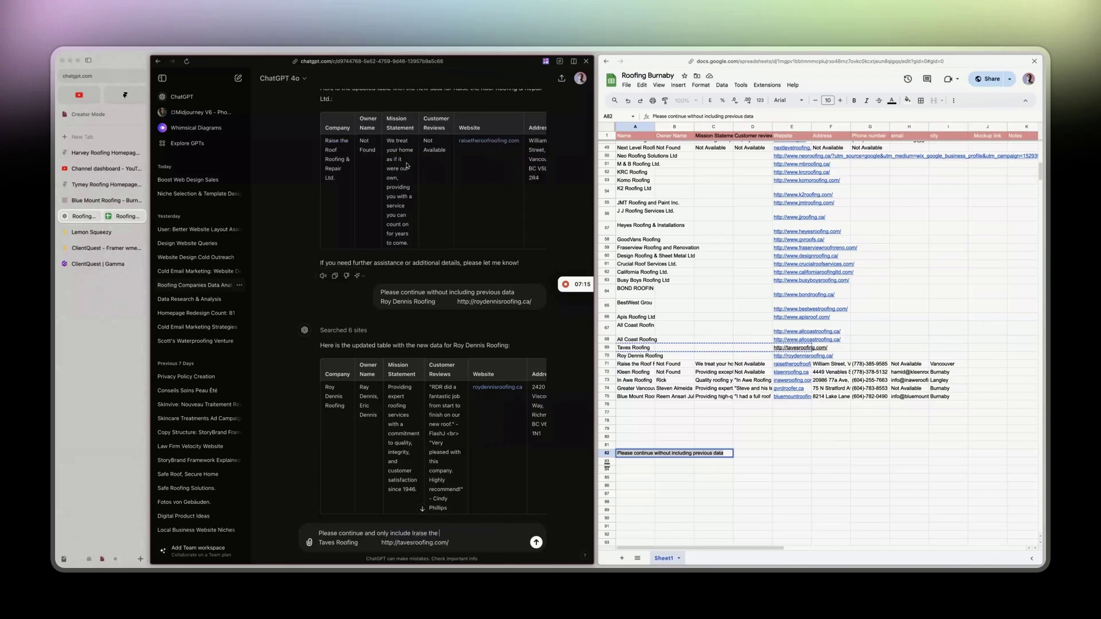
key("BackSpace")
key("BackSpace")
key("BackSpace")
key("BackSpace")
key("BackSpace")
key("BackSpace")
key("BackSpace")
key("BackSpace")
type("raise the roof")
key("Return")
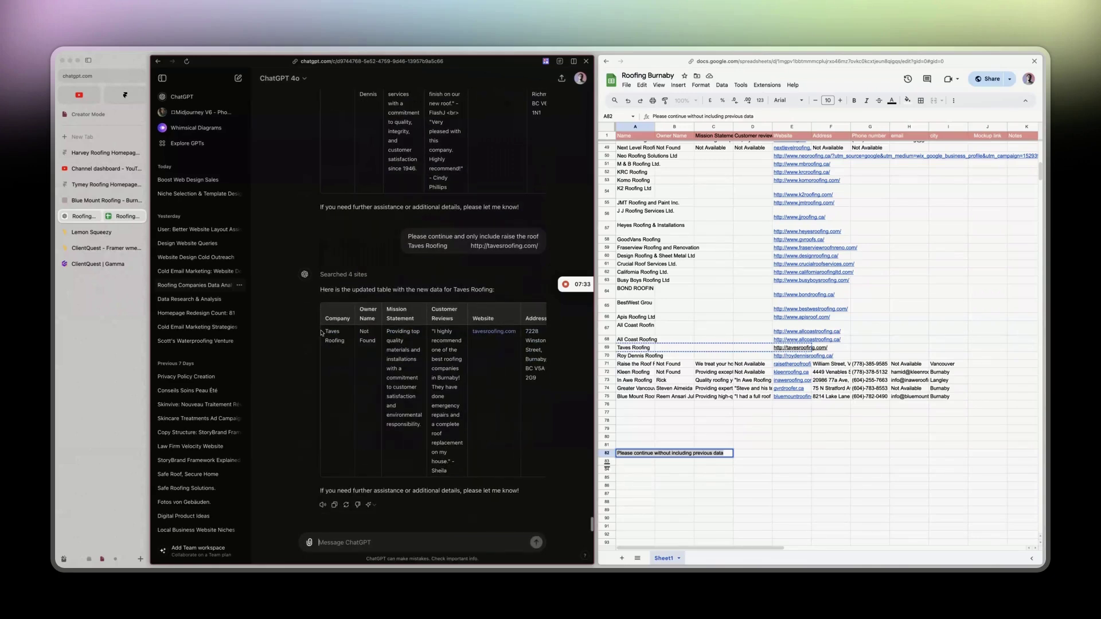
Ask ChatGPT to add the previous result to the same table, clarifying it was Roy Dennis Roofing.
left_click_drag(325, 330, 481, 436)
scroll(482, 435, "left", 5)
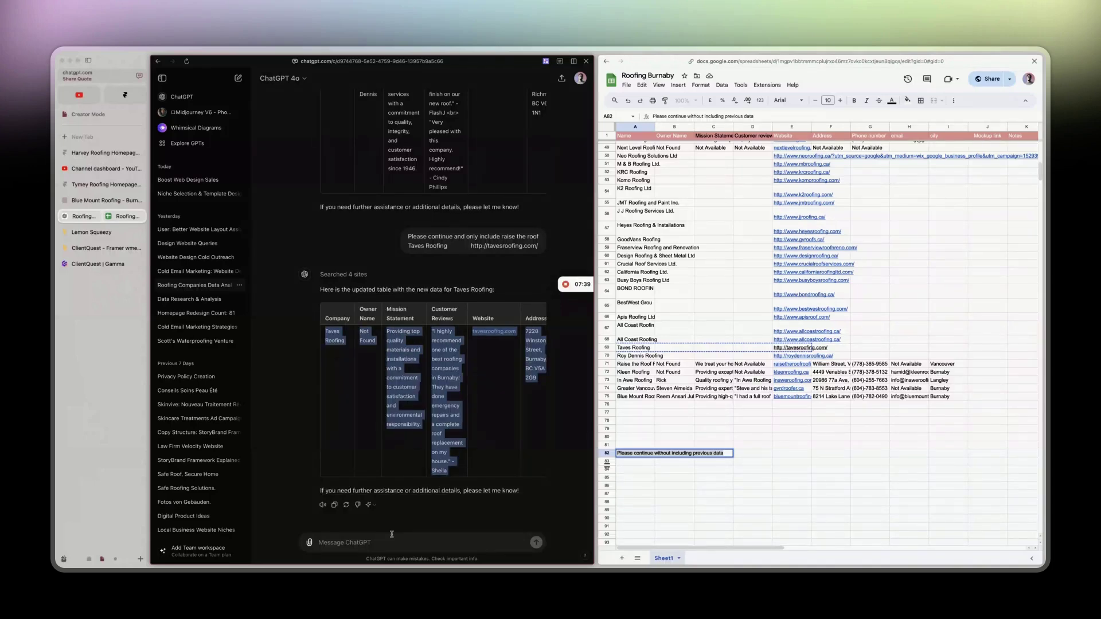
left_click(378, 412)
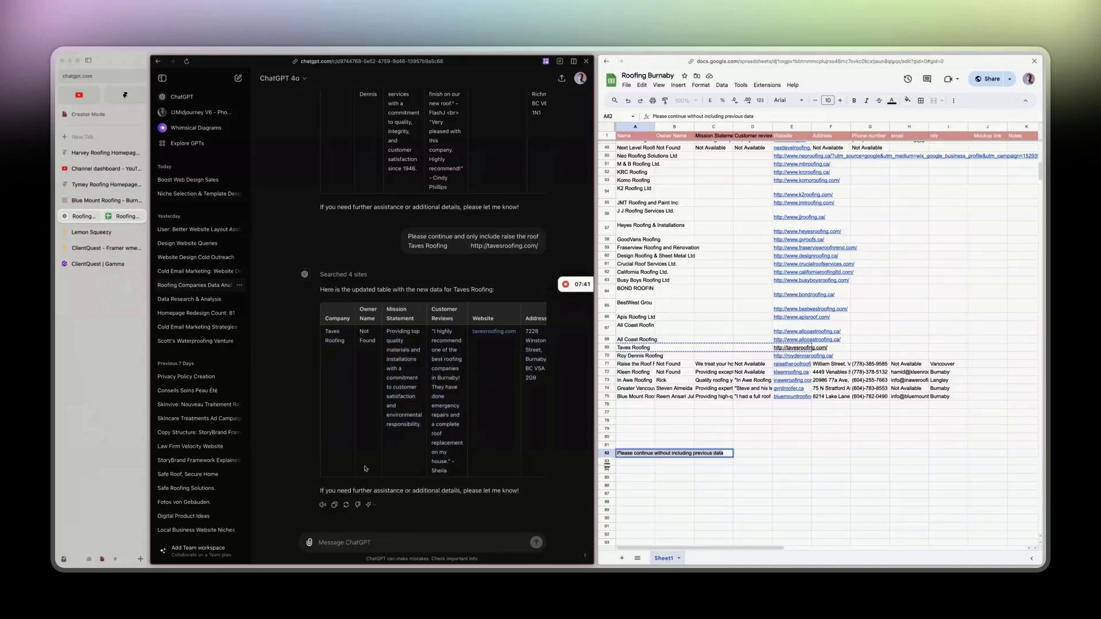
type("can you add the previous result in the same table please")
key("Return")
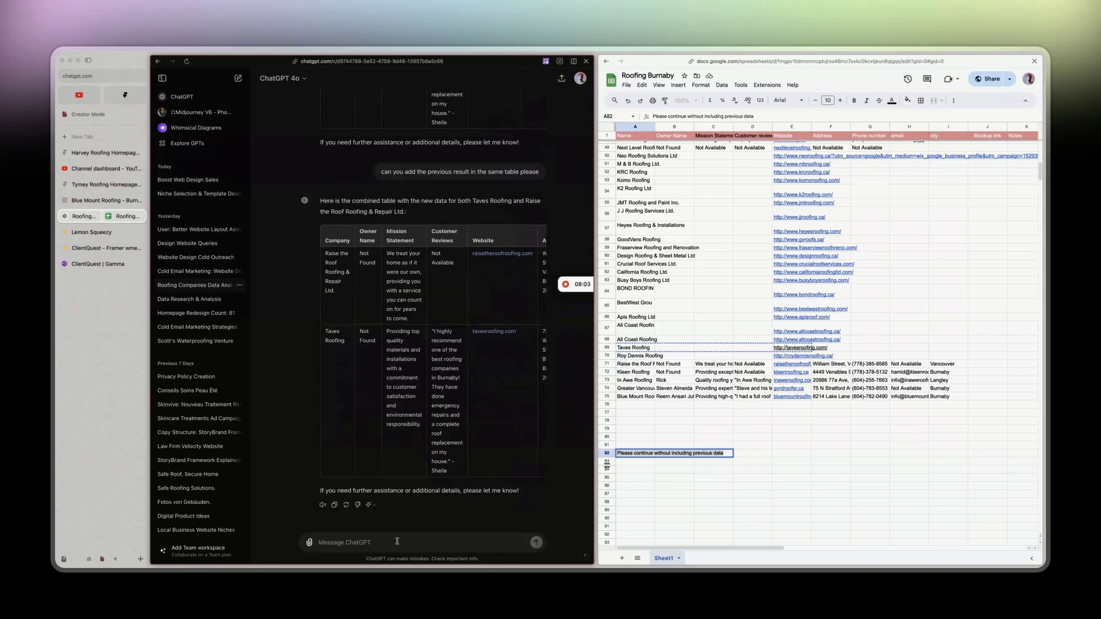
type("it was ta")
type(" roy denni")
type("s roofing")
key("Return")
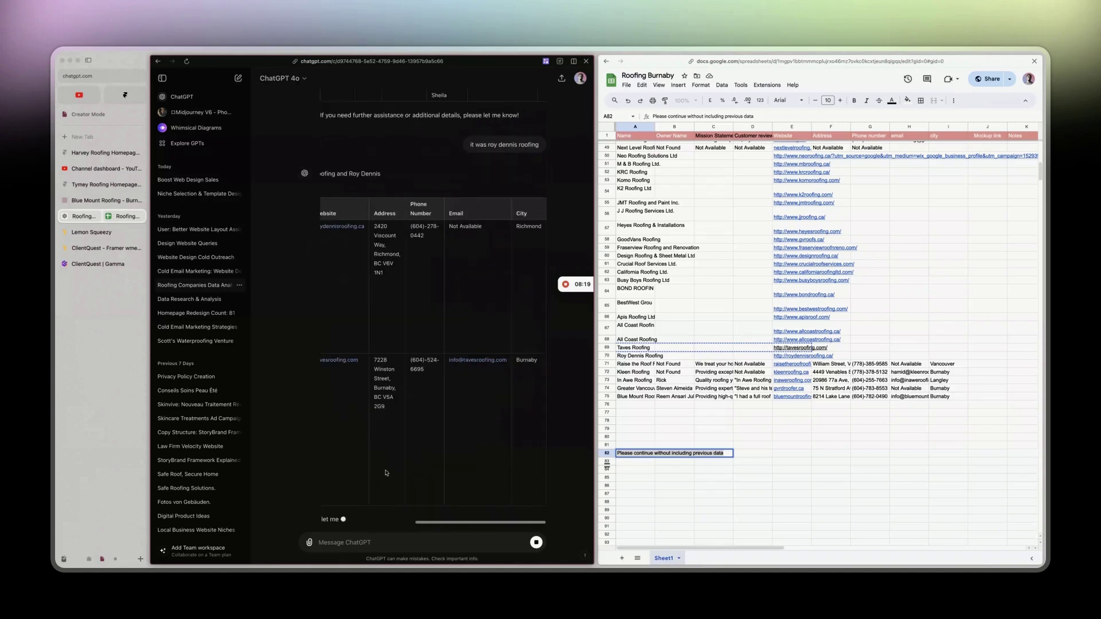
scroll(386, 472, "right", 2)
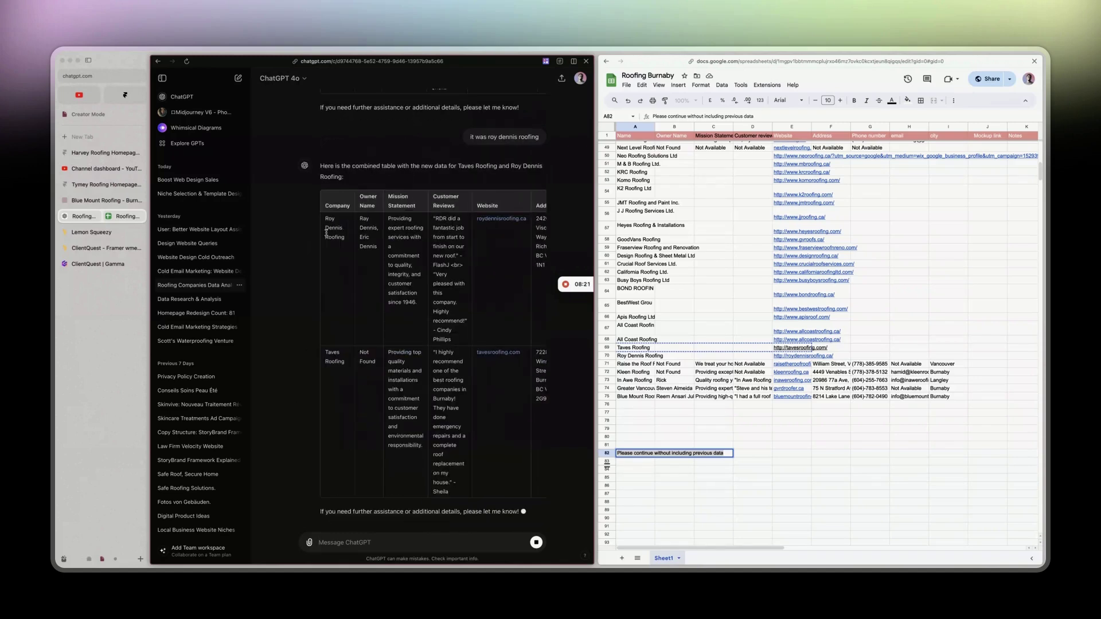
left_click_drag(403, 261, 545, 381)
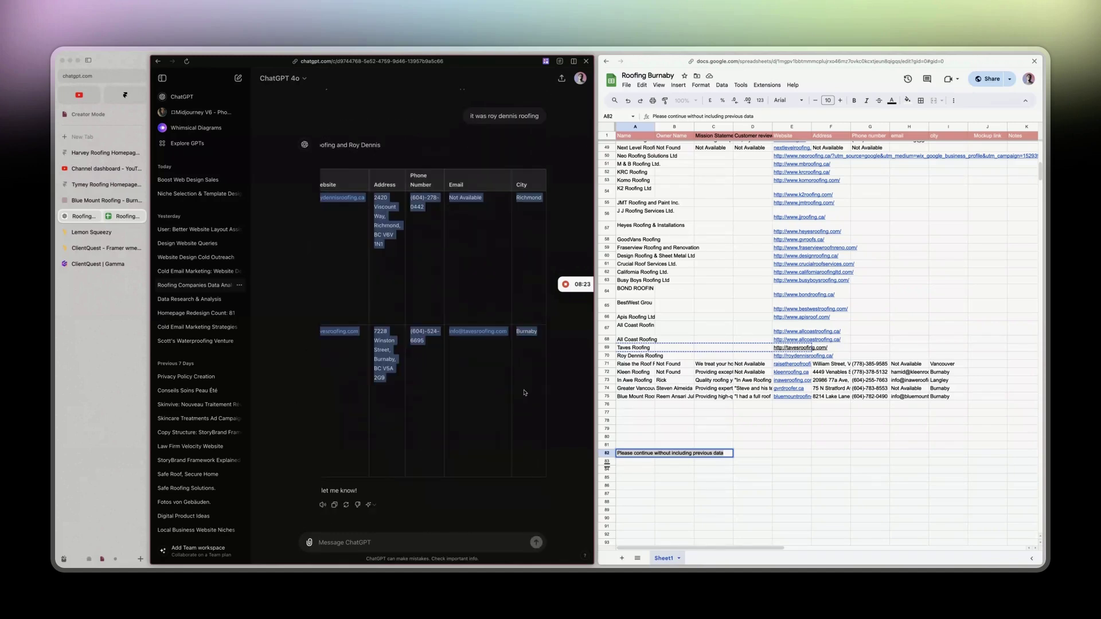
left_click_drag(647, 347, 946, 357)
key("ctrl+v")
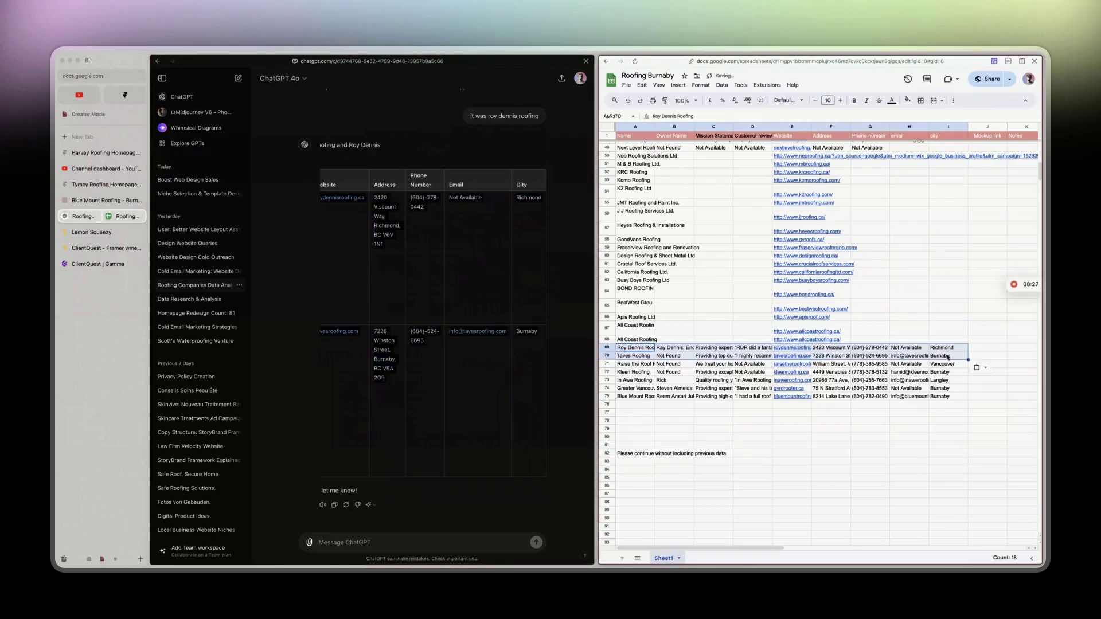
scroll(432, 344, "left", 5)
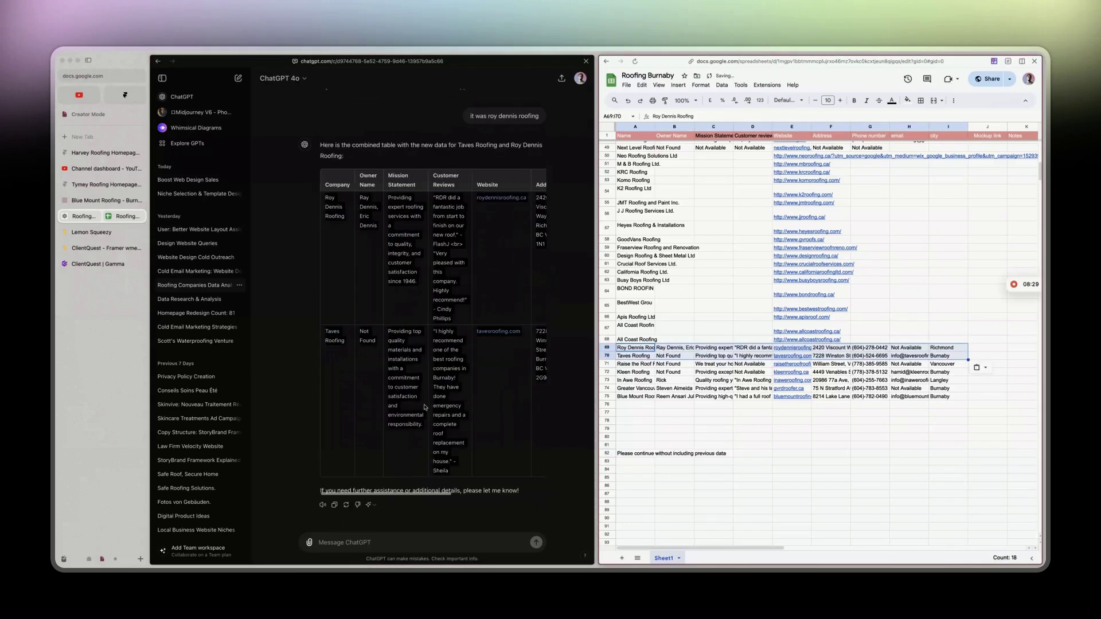
left_click(518, 491)
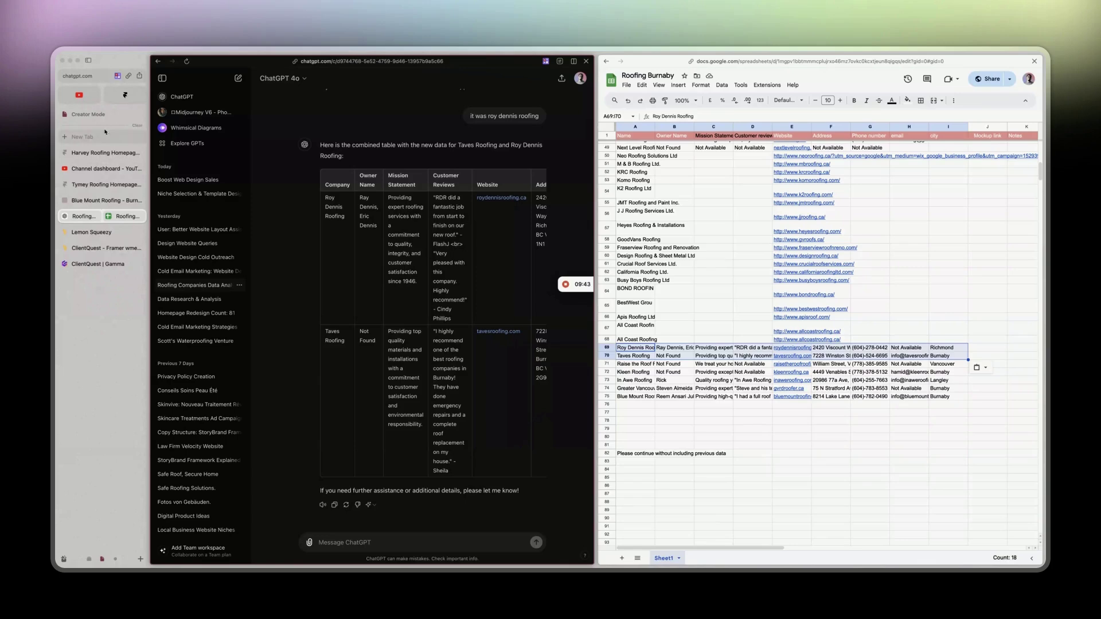
Open the YouTube Studio channel's Content list, then scroll down the page.
left_click(103, 167)
left_click(206, 189)
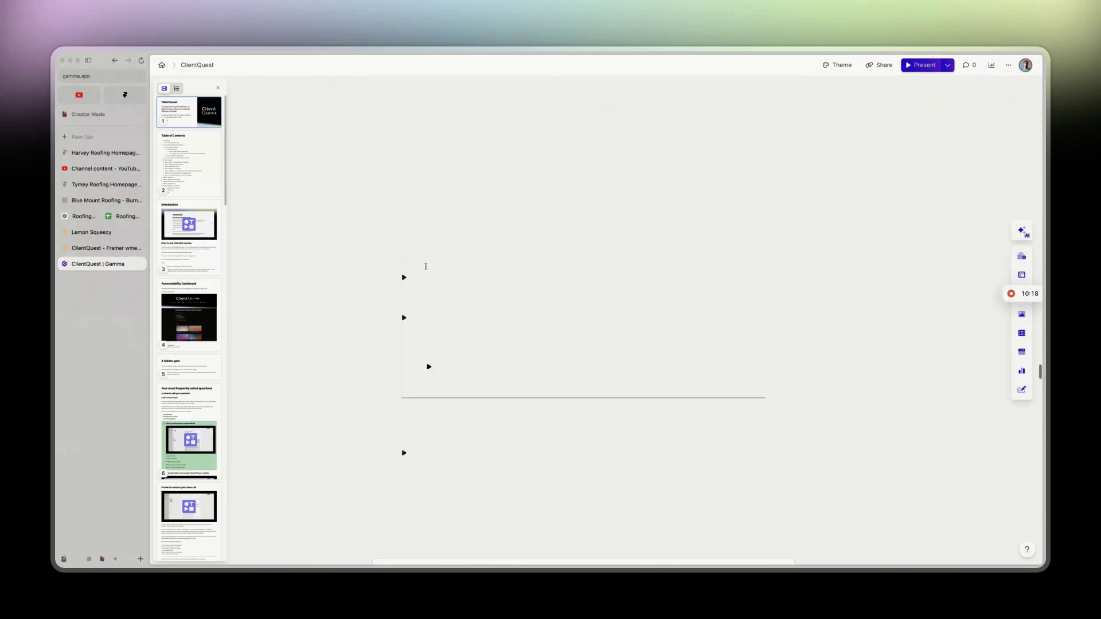
scroll(425, 267, "down", 20)
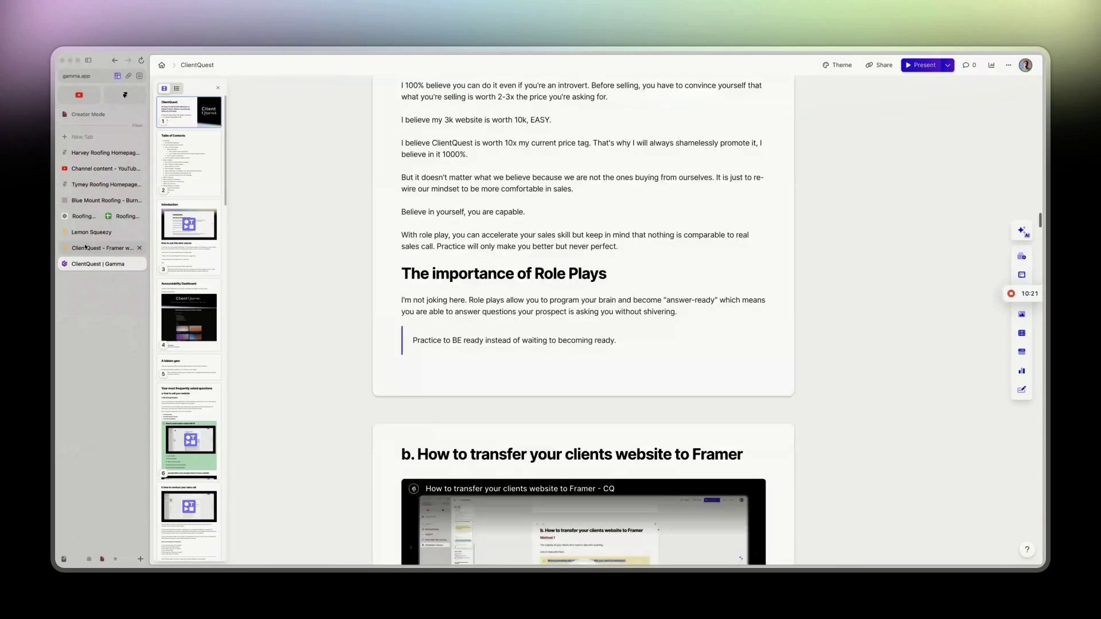
Review Lemon Squeezy's 5 products and $379.25 revenue, then return to YouTube Studio's video list.
left_click(90, 235)
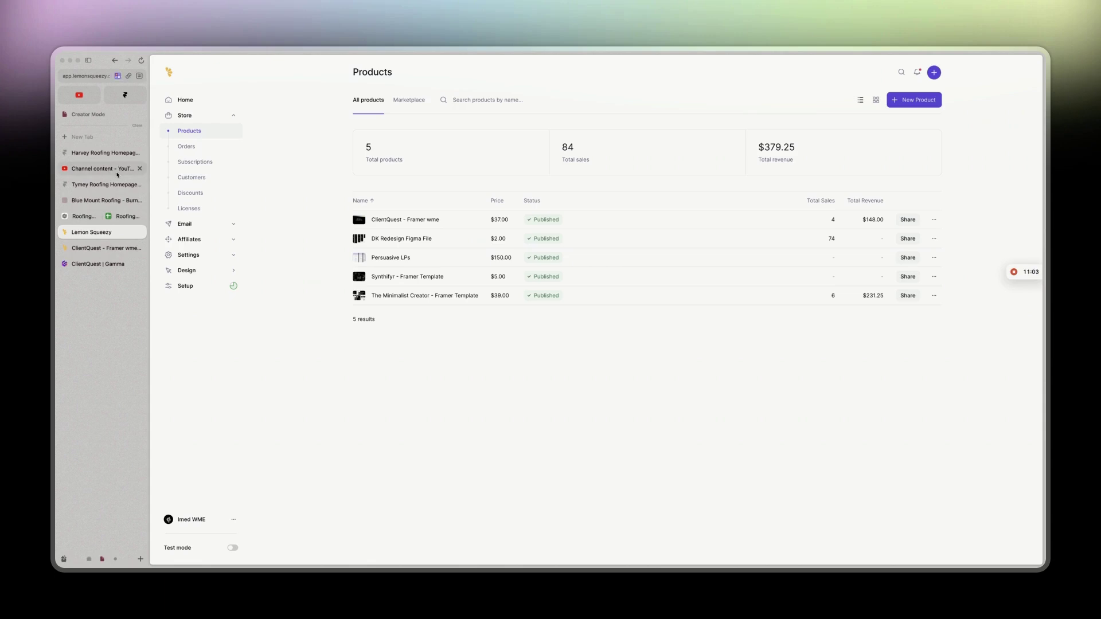
left_click(102, 168)
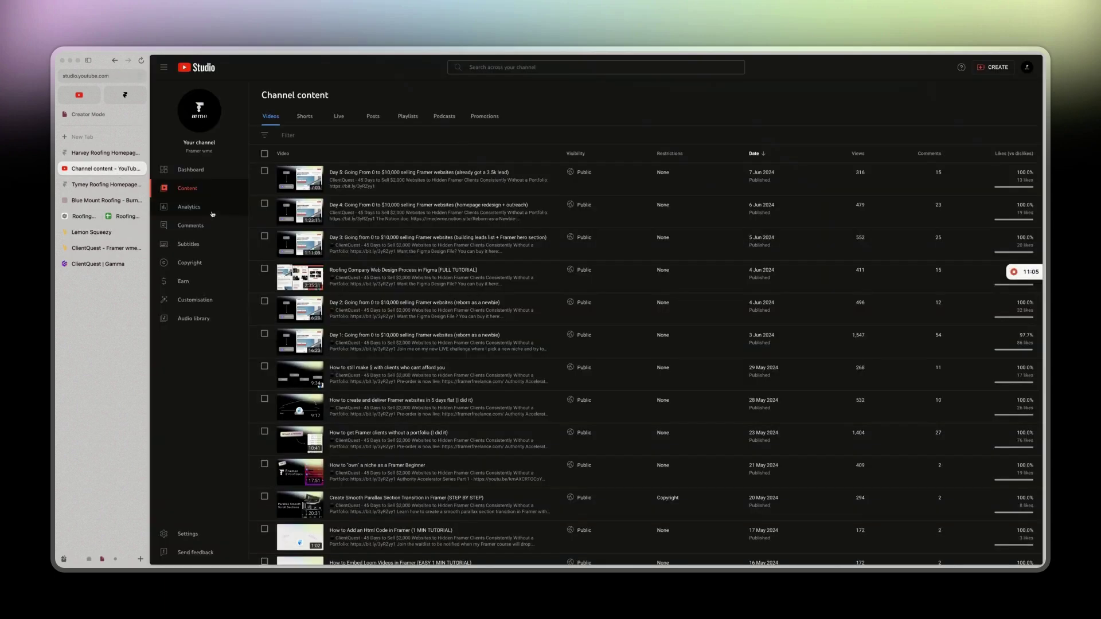
left_click(195, 225)
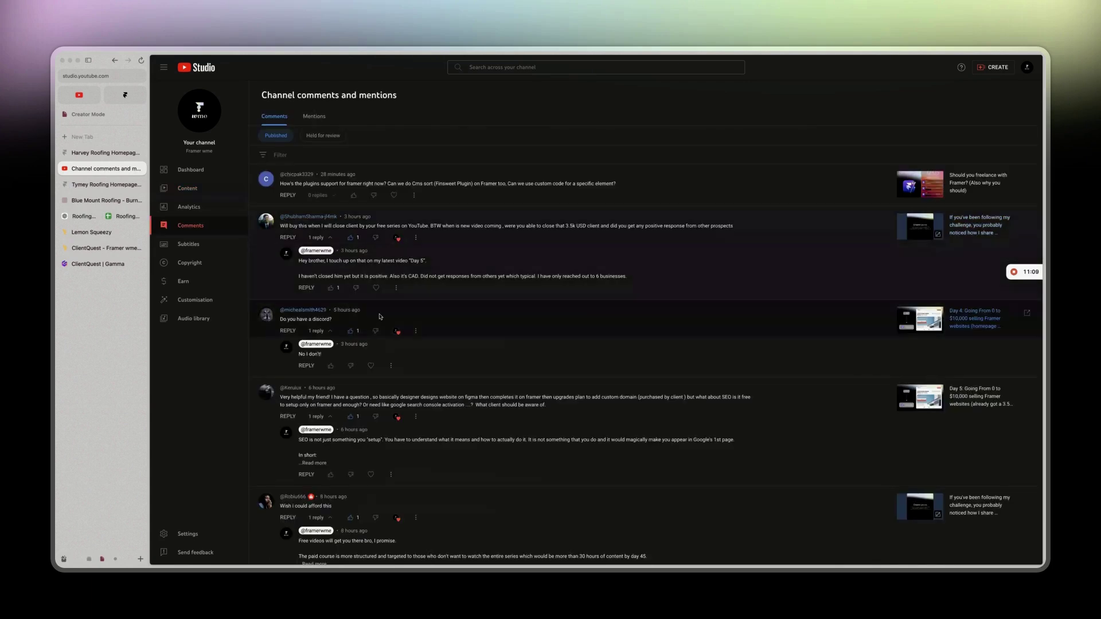
scroll(380, 317, "down", 2)
scroll(379, 316, "down", 2)
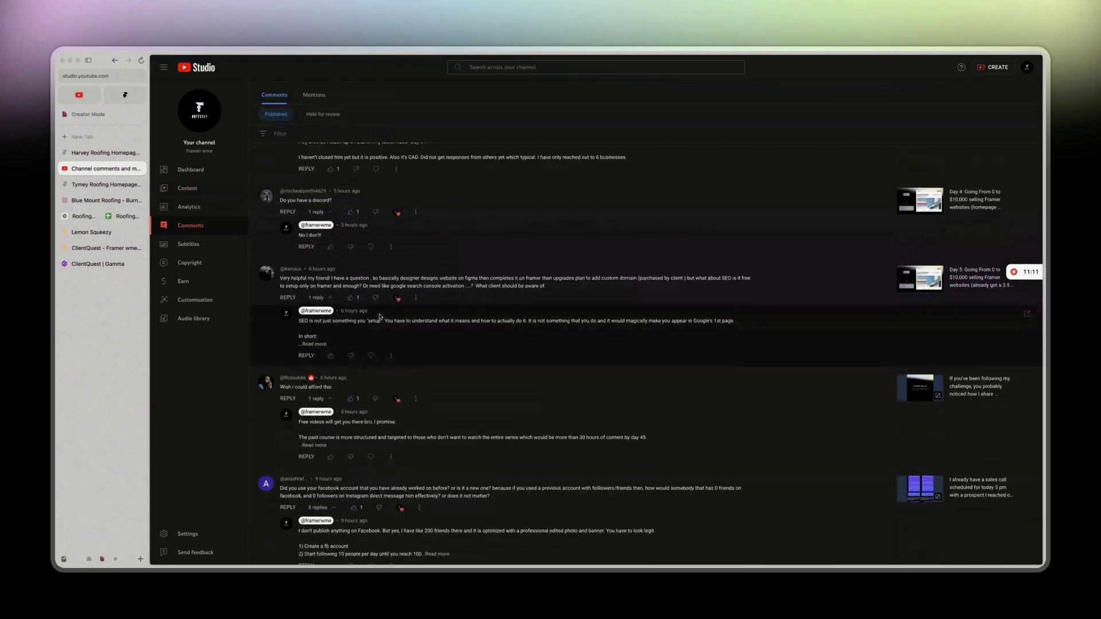
scroll(380, 316, "down", 7)
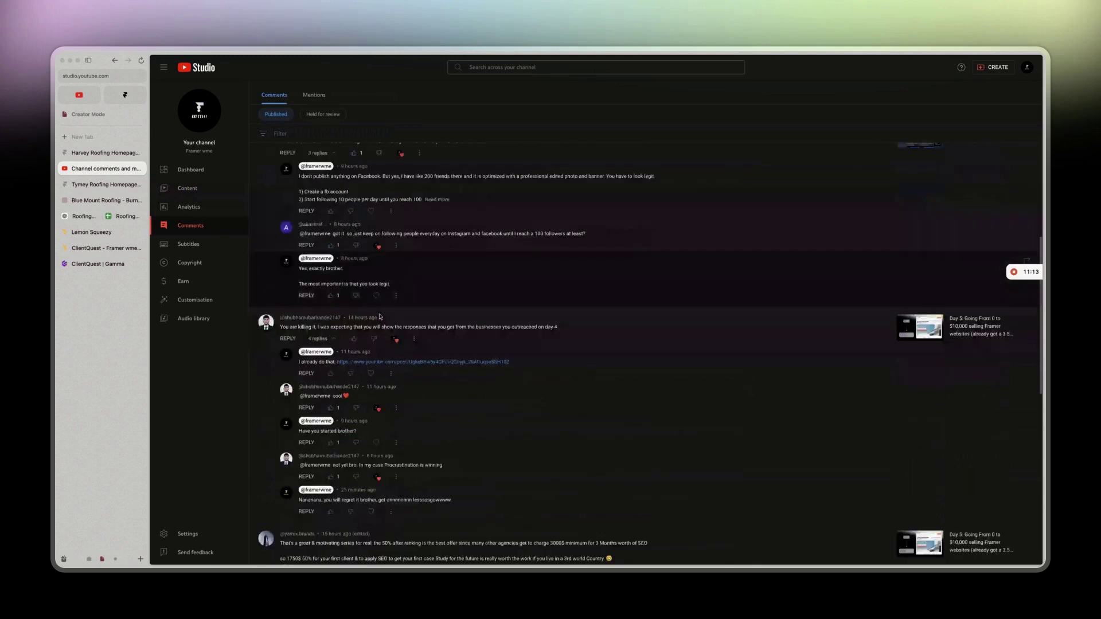
scroll(379, 317, "down", 1)
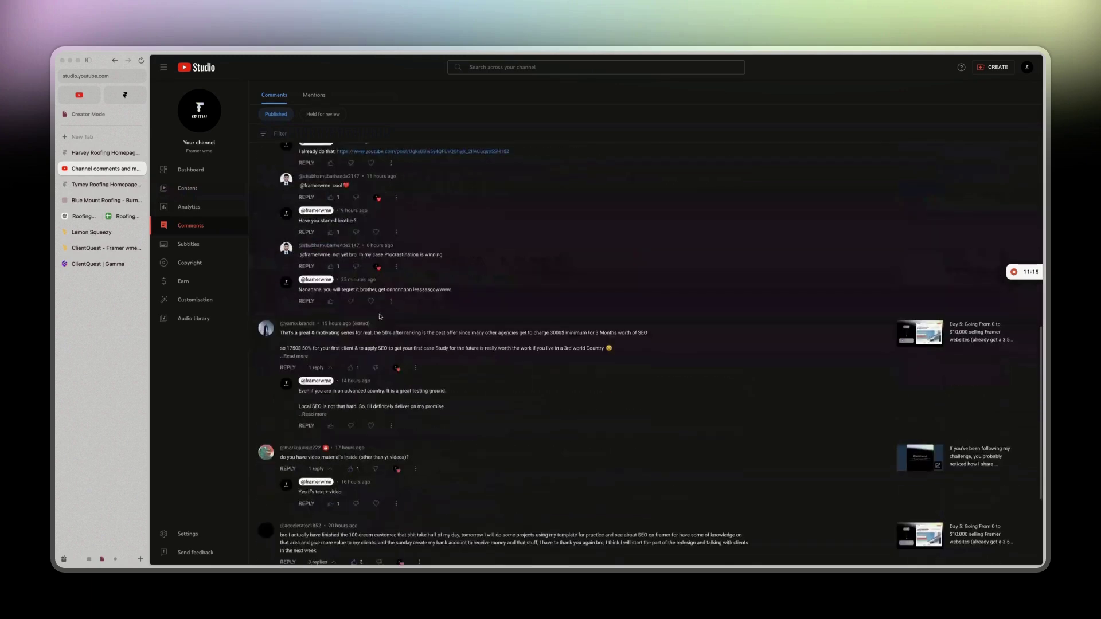
left_click(304, 333)
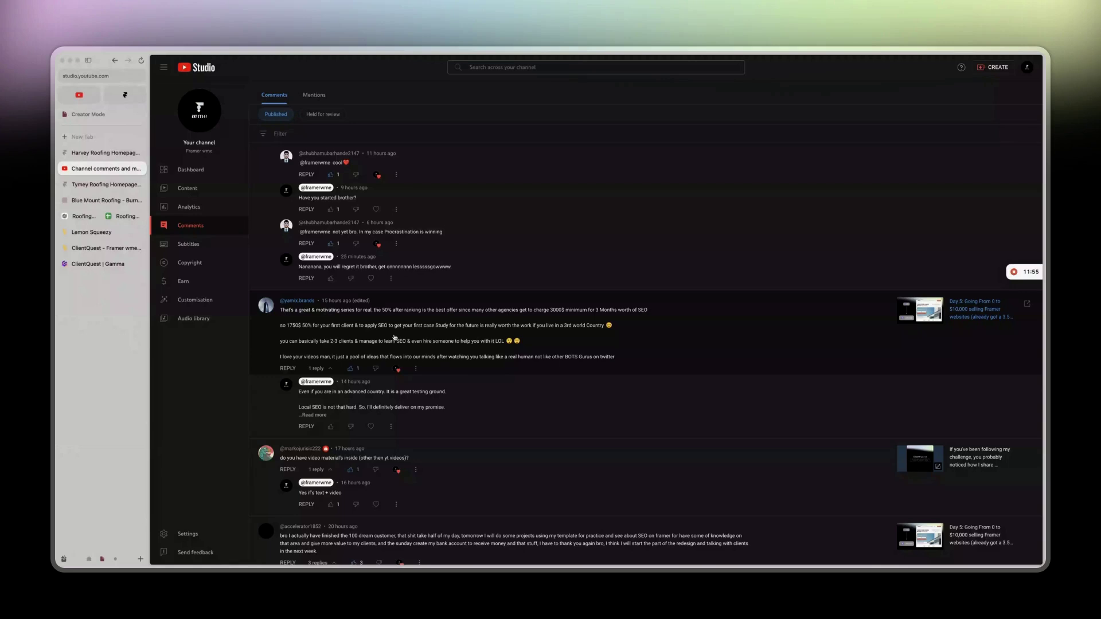
scroll(394, 337, "down", 2)
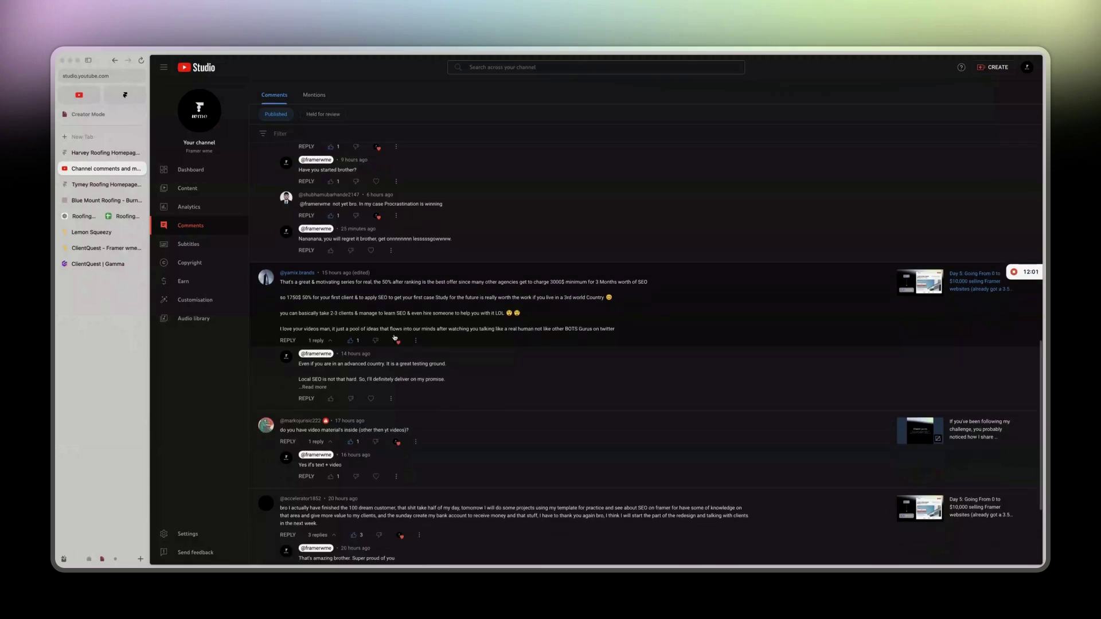
scroll(394, 337, "down", 4)
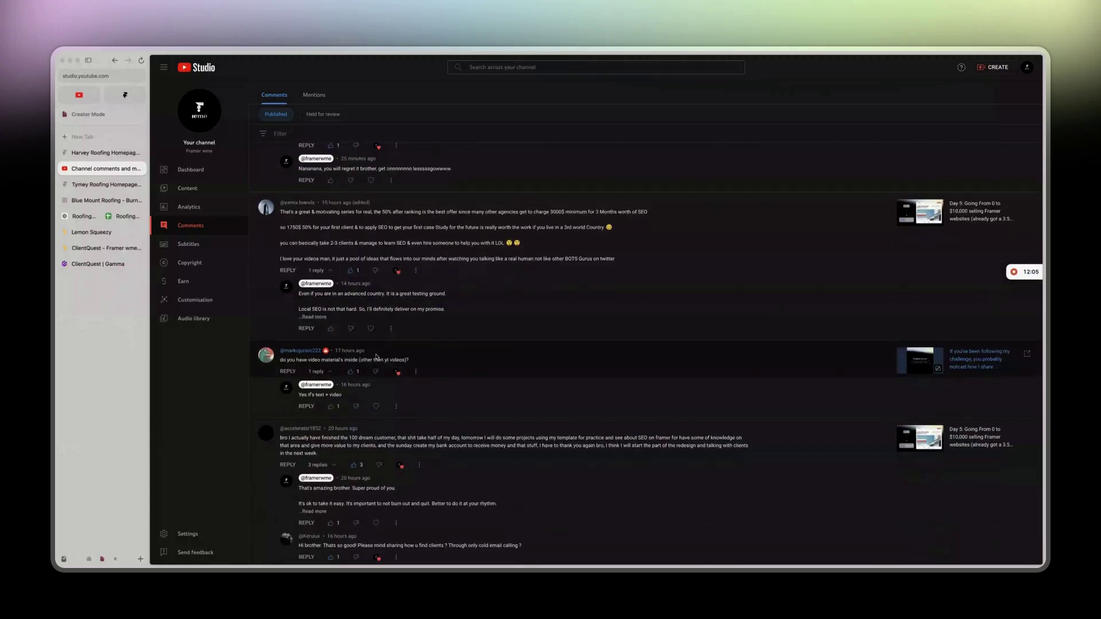
left_click(92, 264)
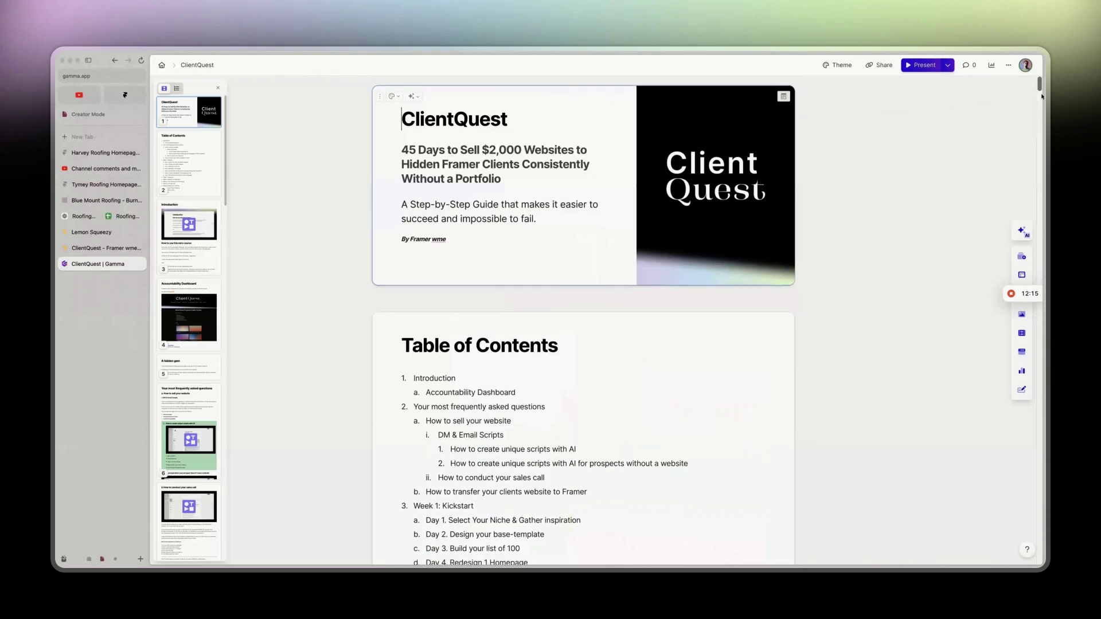
Scroll up and down through the ClientQuest guide, then return to the YouTube Studio comments page.
left_click_drag(1041, 97, 1035, 560)
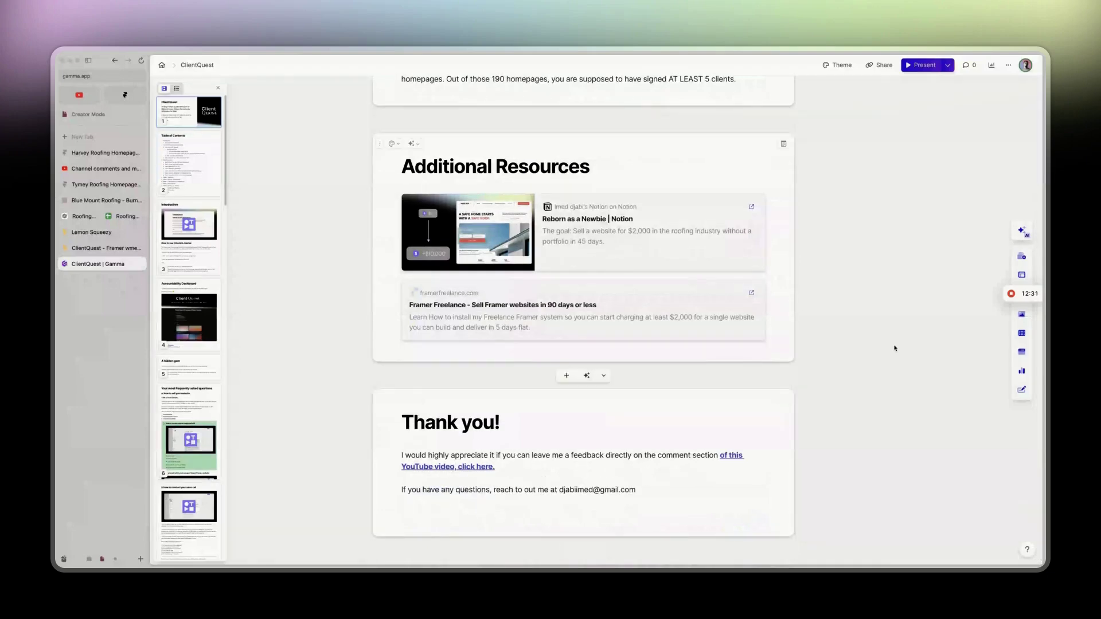
scroll(894, 348, "up", 20)
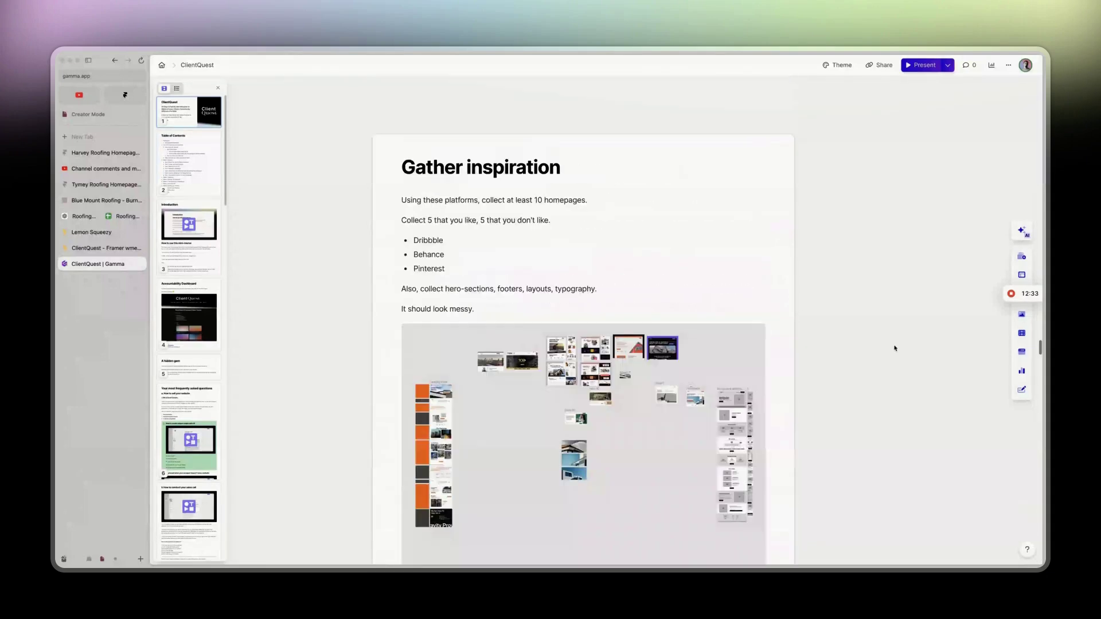
scroll(894, 348, "up", 20)
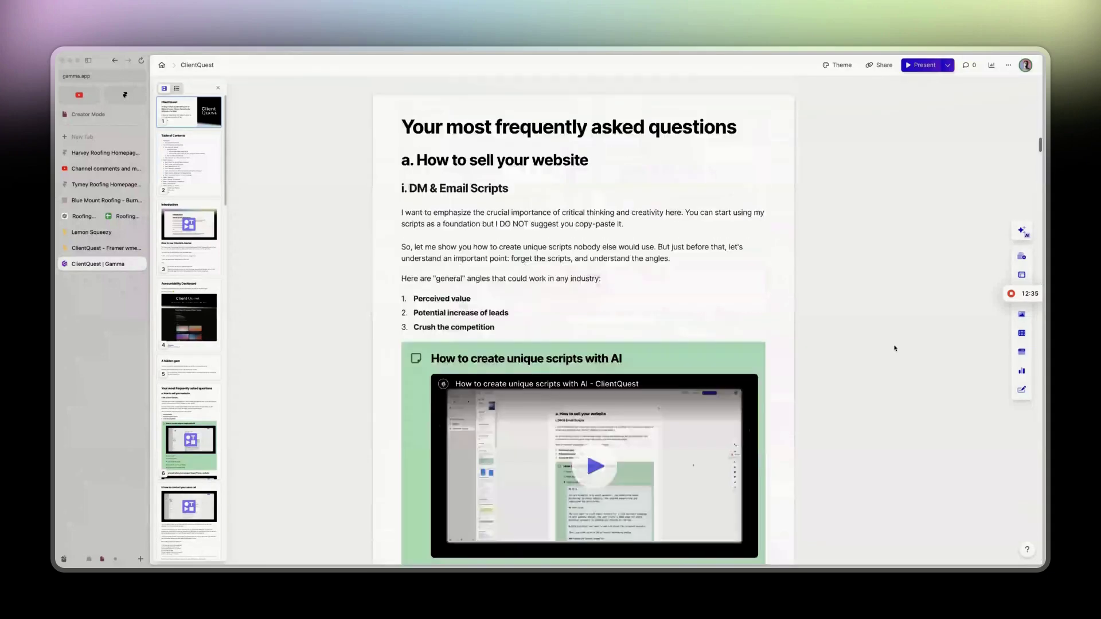
scroll(894, 348, "up", 20)
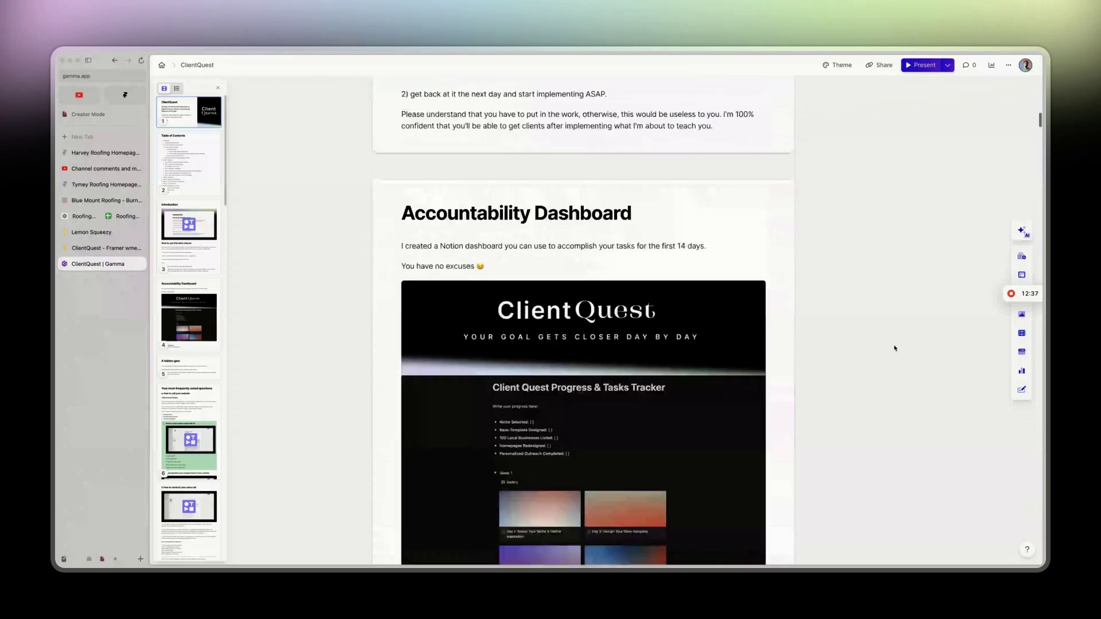
scroll(894, 348, "down", 3)
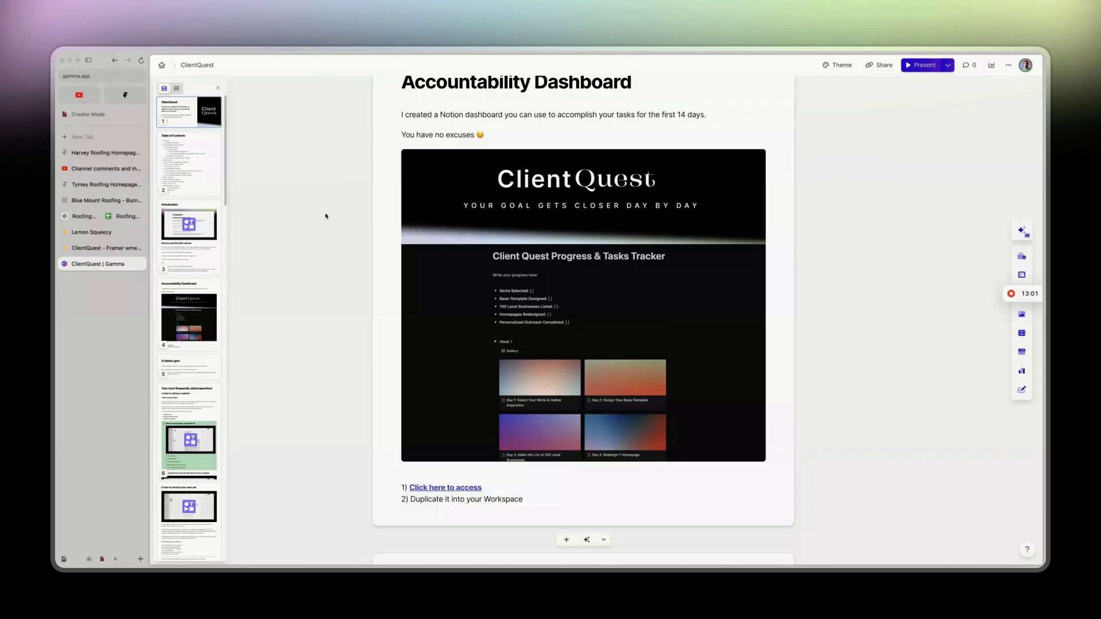
scroll(325, 216, "up", 20)
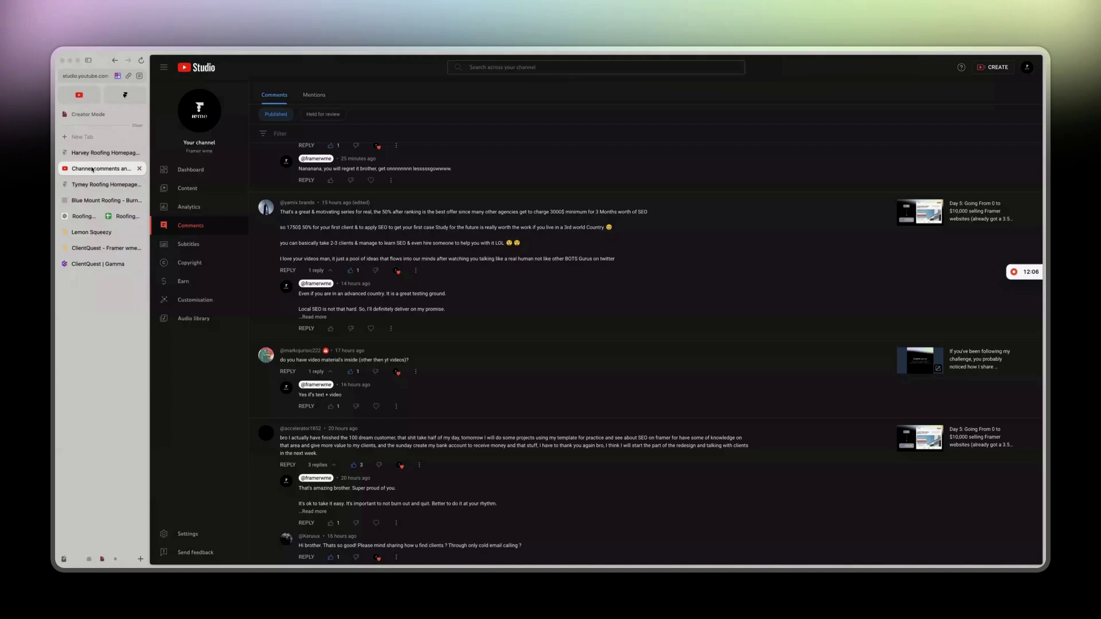
left_click(103, 169)
scroll(412, 282, "up", 3)
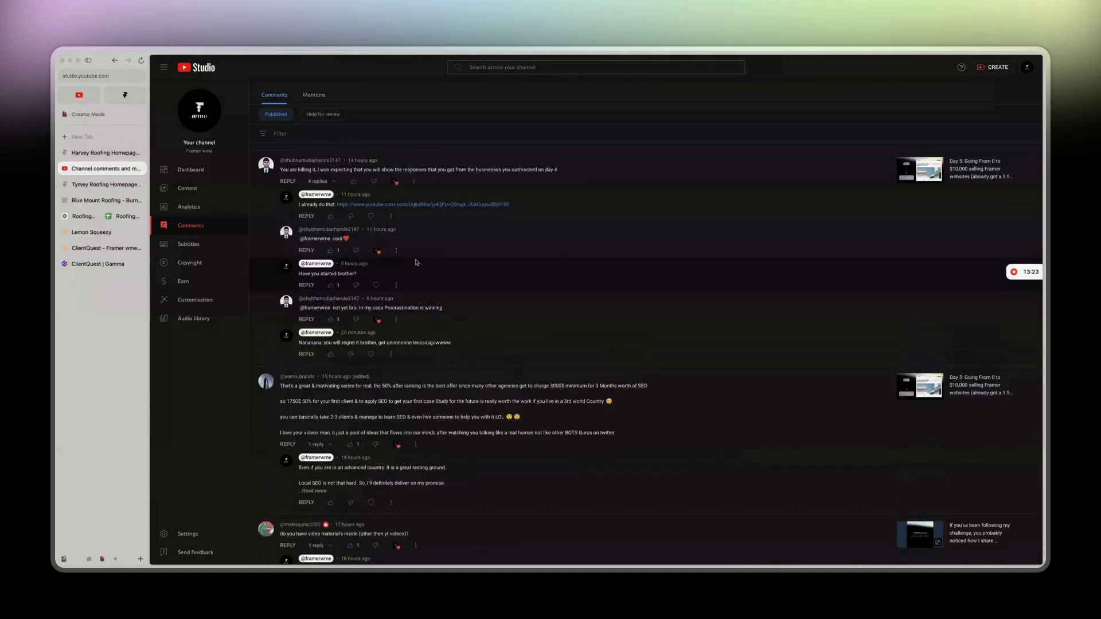
left_click(215, 169)
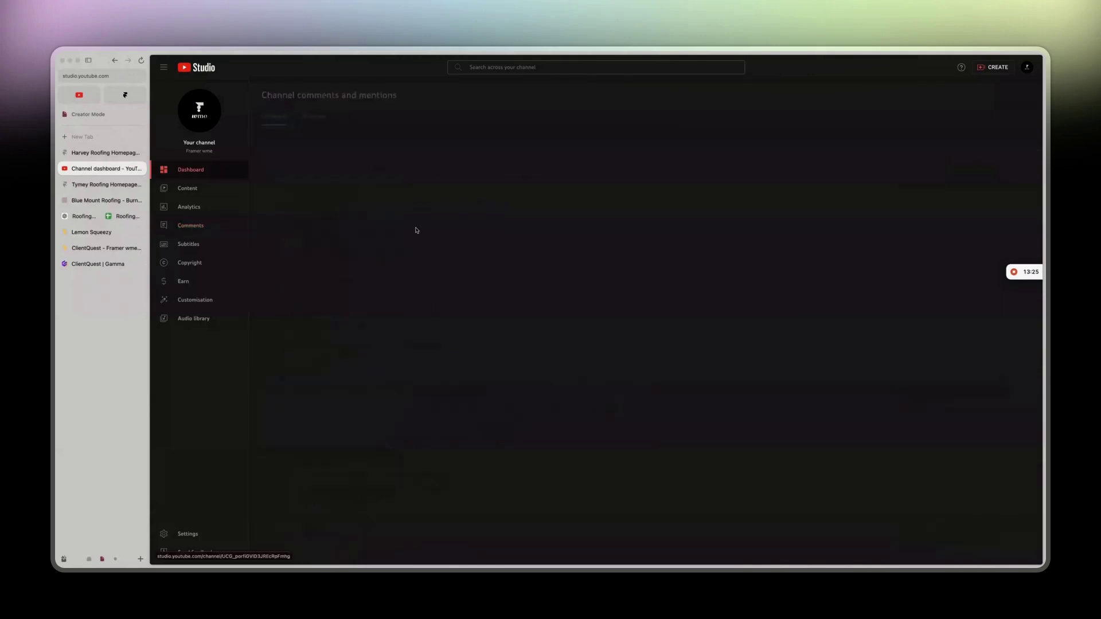